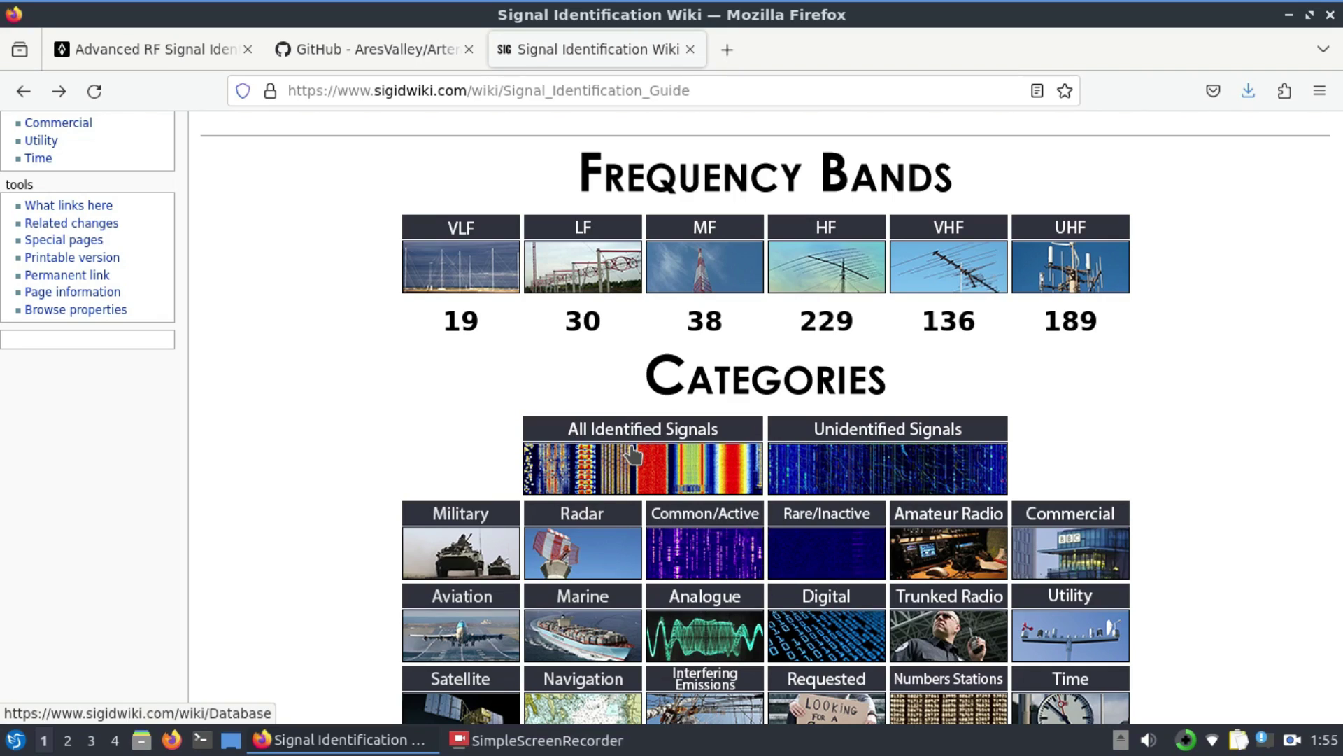
Step: Open the All Identified Signals database on the Signal Identification Wiki and view the first table entries under the colour legend
left_click(633, 455)
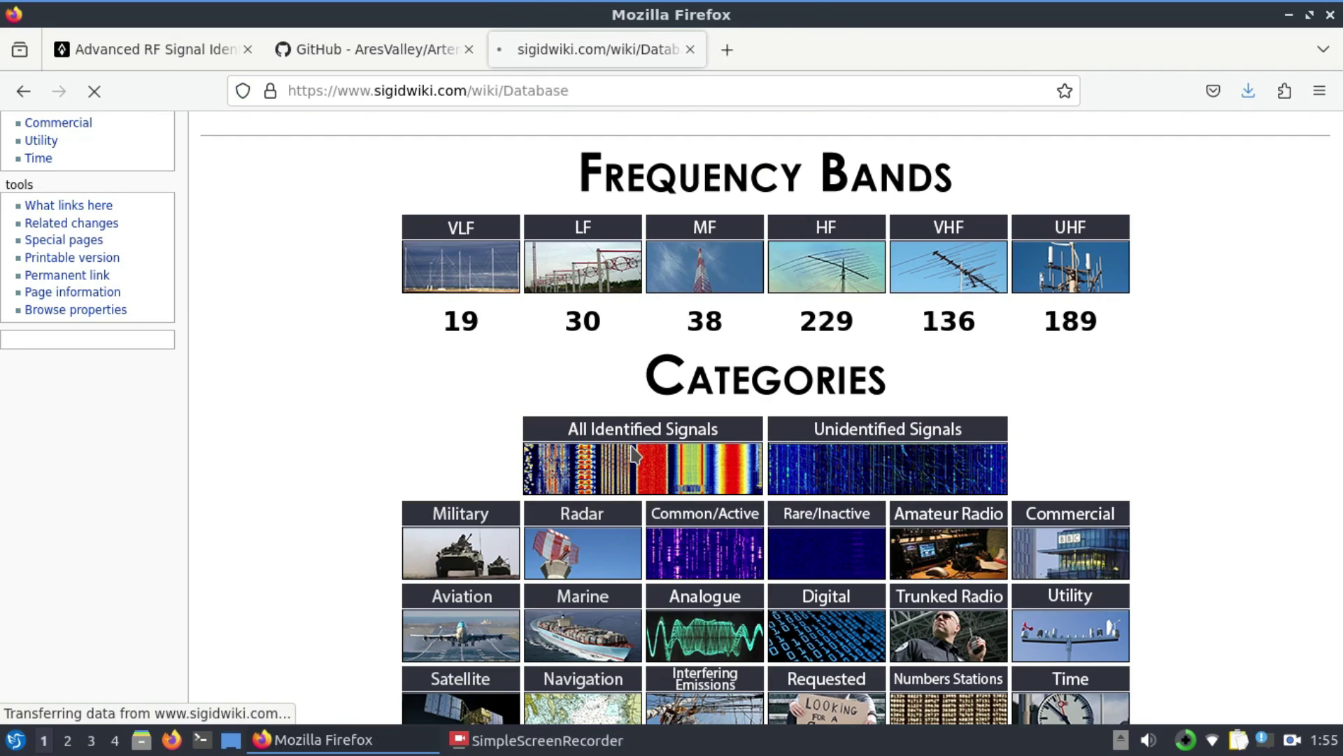
left_click(634, 453)
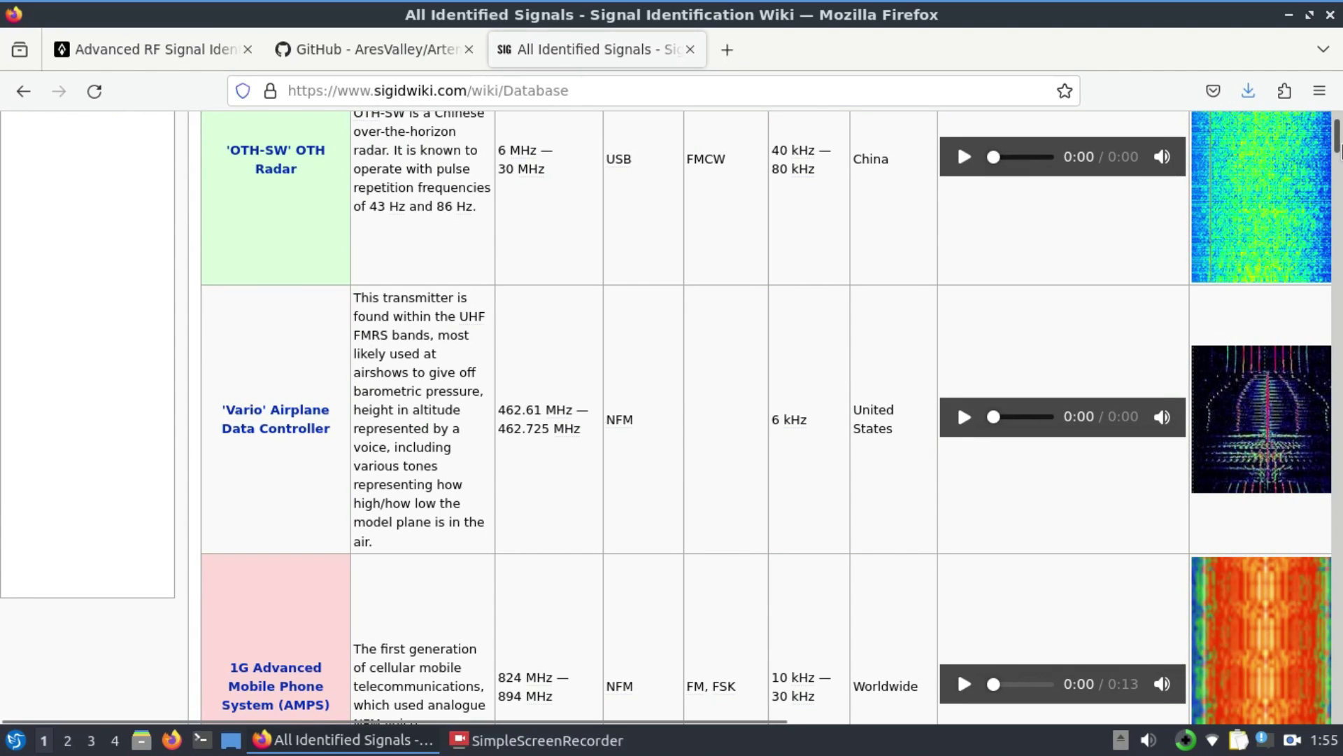
scroll(1339, 148, "up", 8)
scroll(1339, 149, "down", 2)
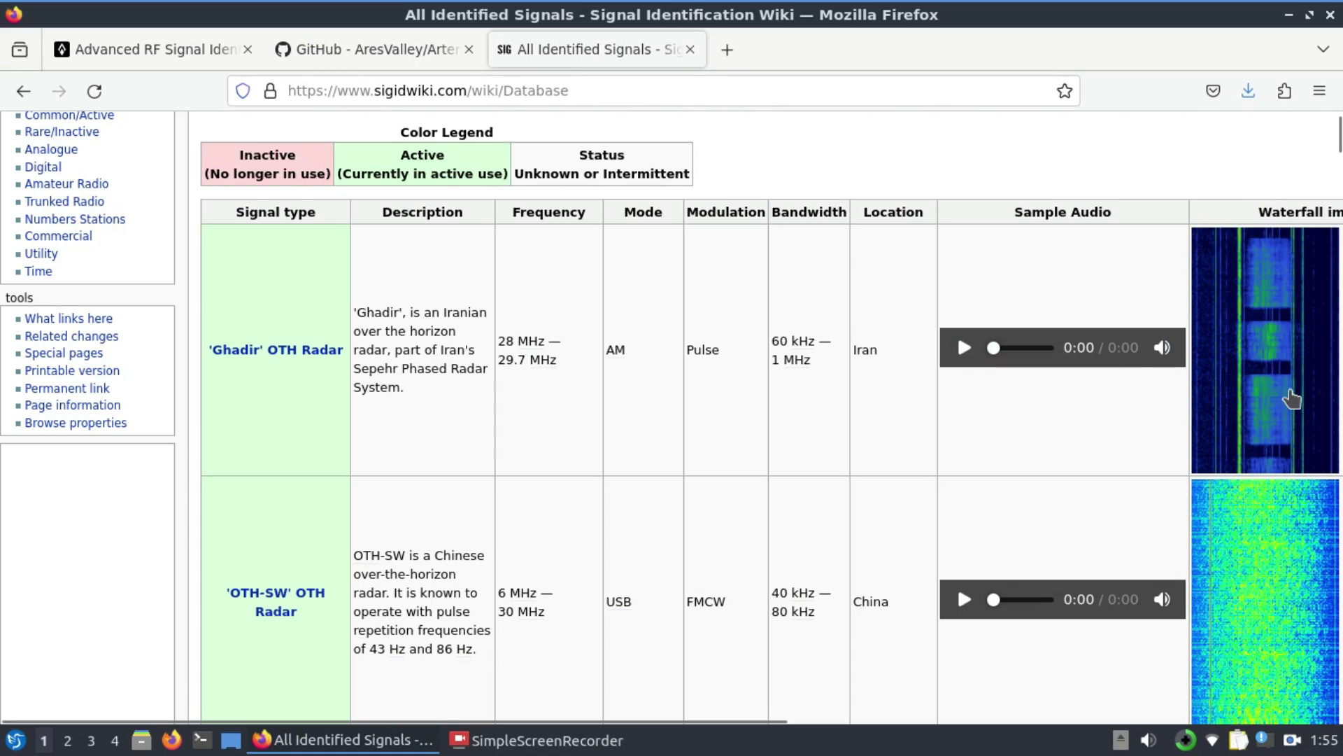
Step: Play the 'Ghadir' OTH Radar audio sample, raise the system volume to 100%, and pause the sample
left_click(968, 352)
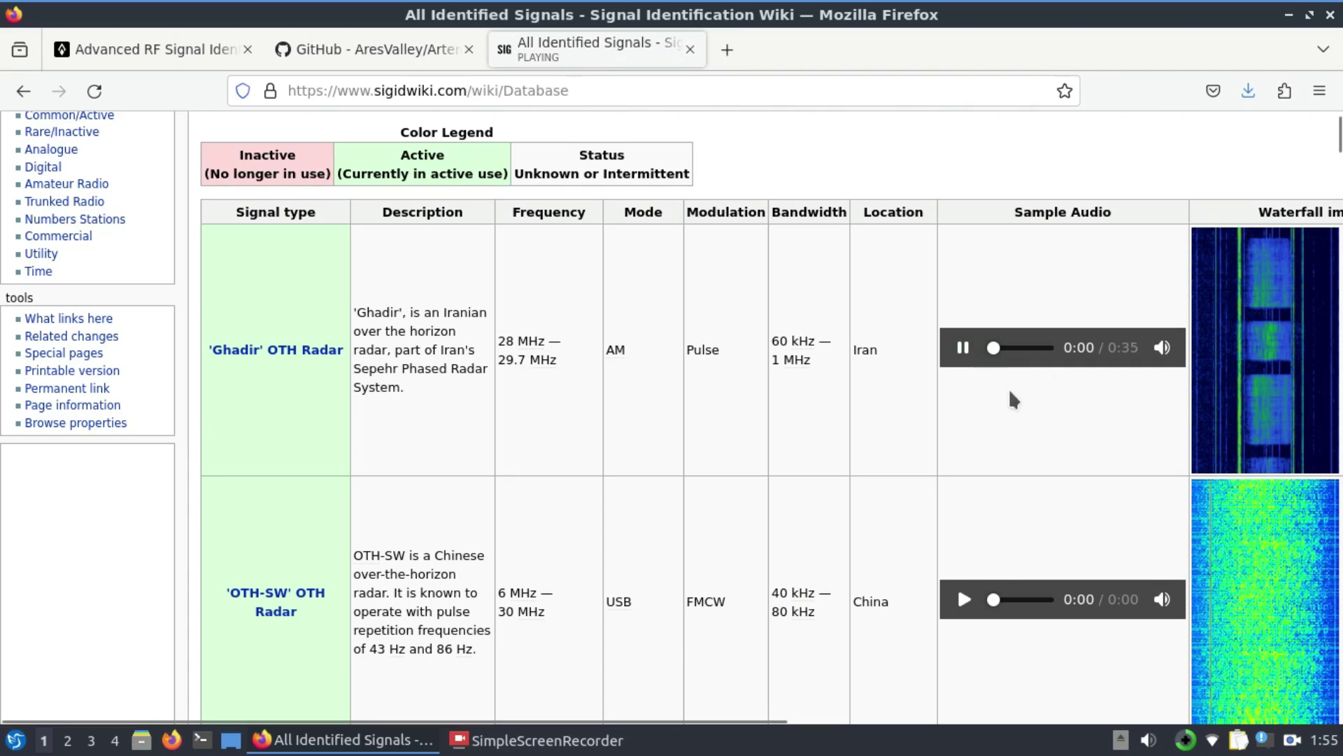
left_click(1148, 740)
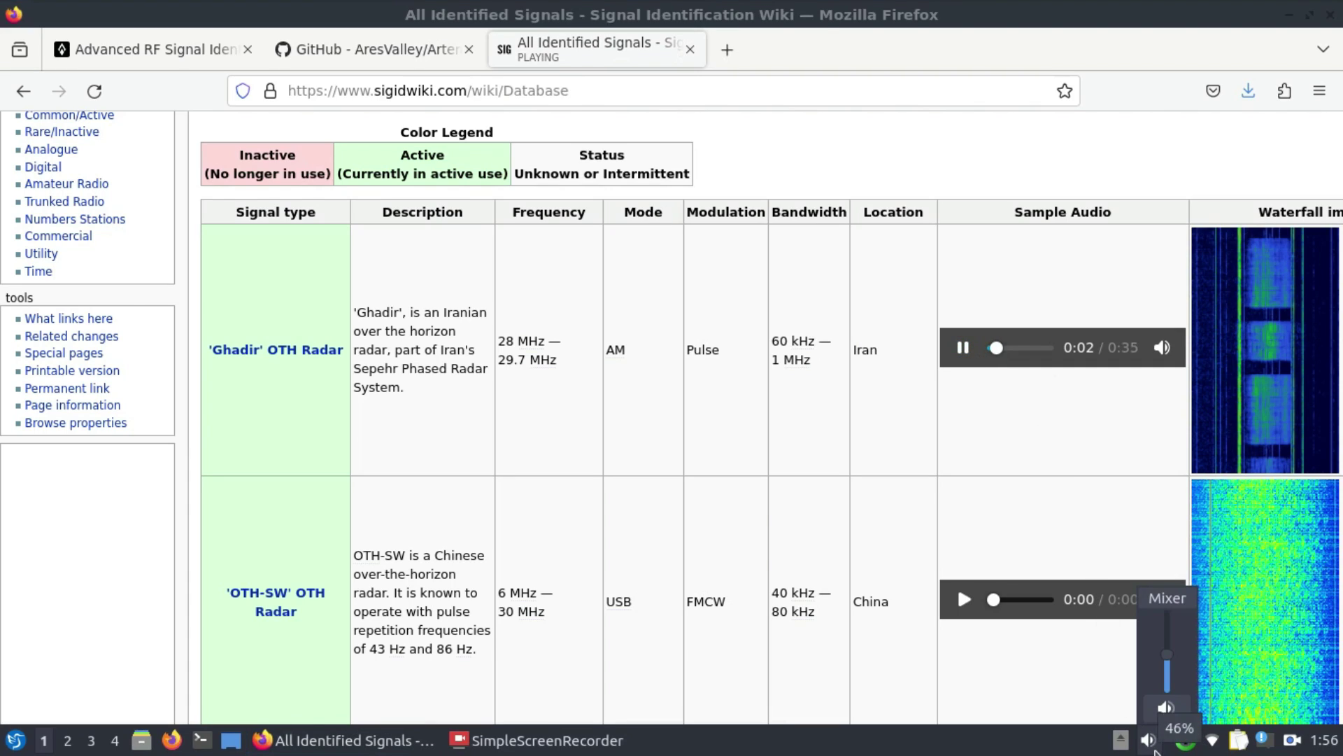
left_click_drag(1167, 661, 1170, 613)
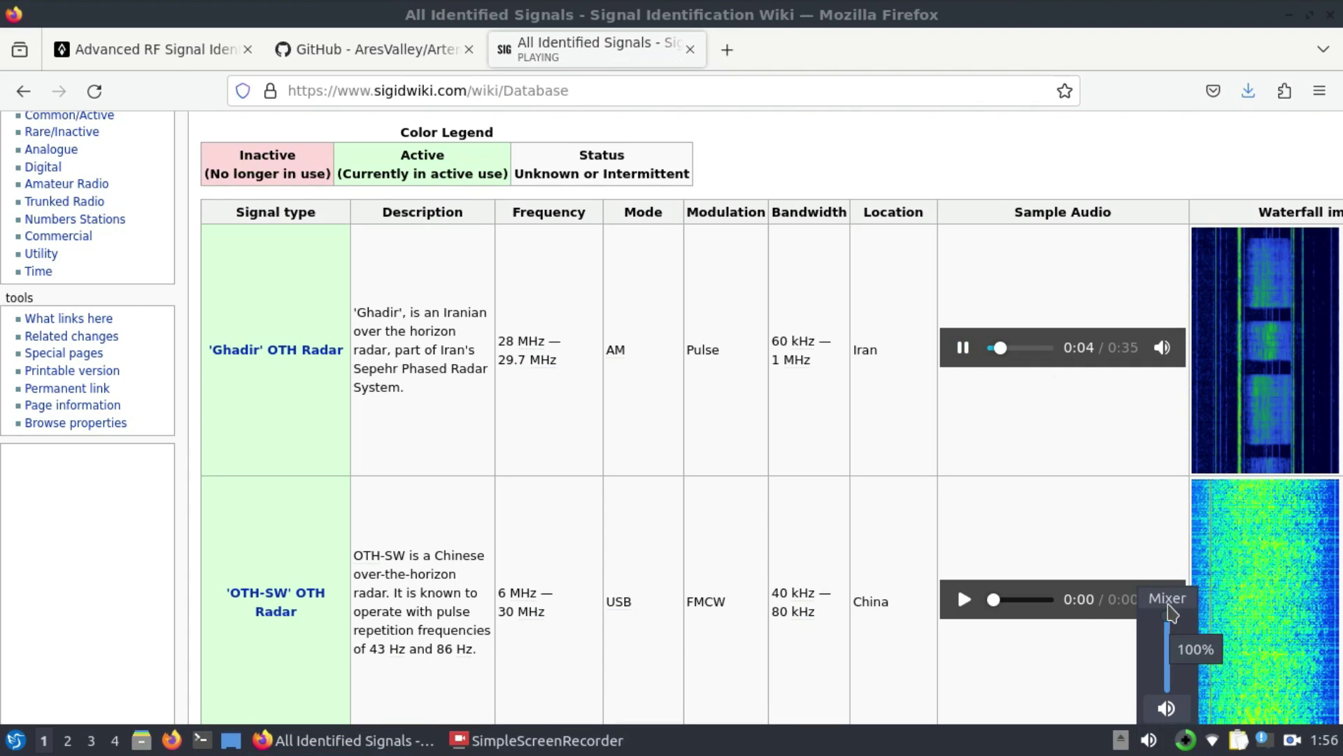
left_click(1026, 478)
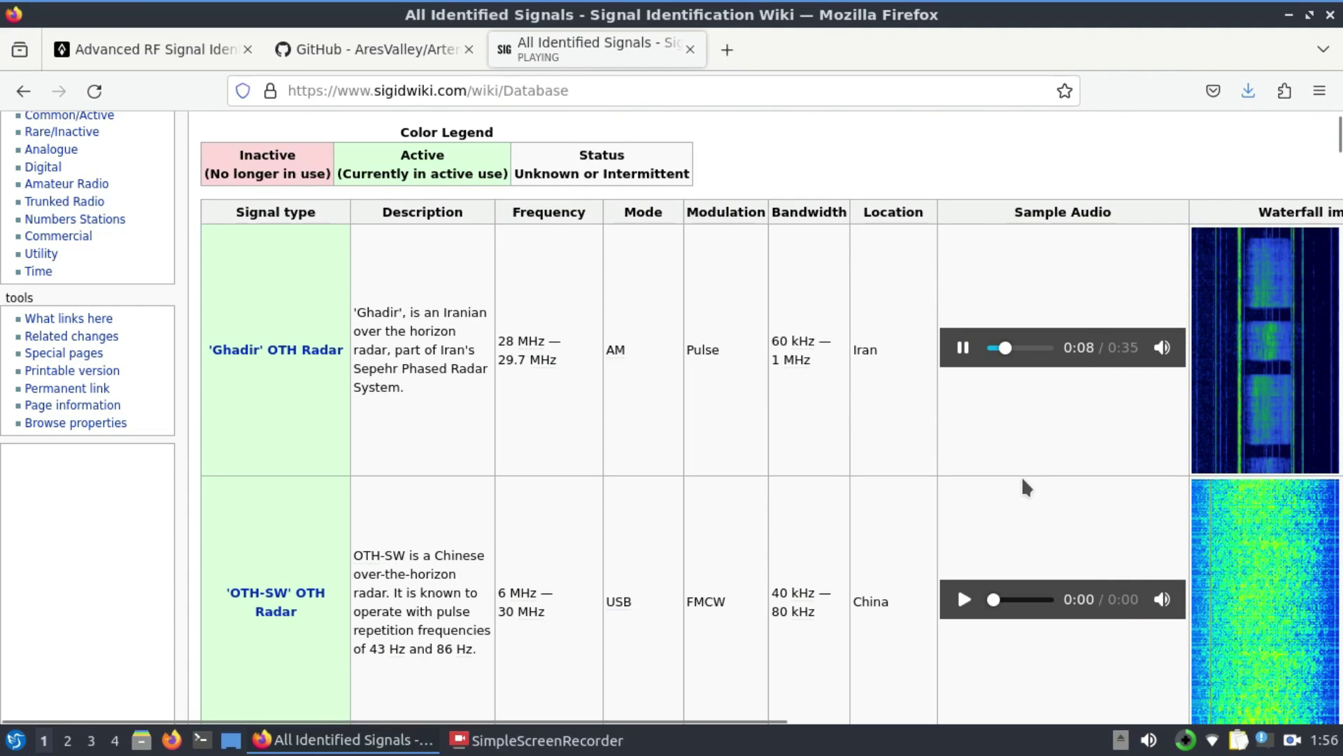
left_click(963, 348)
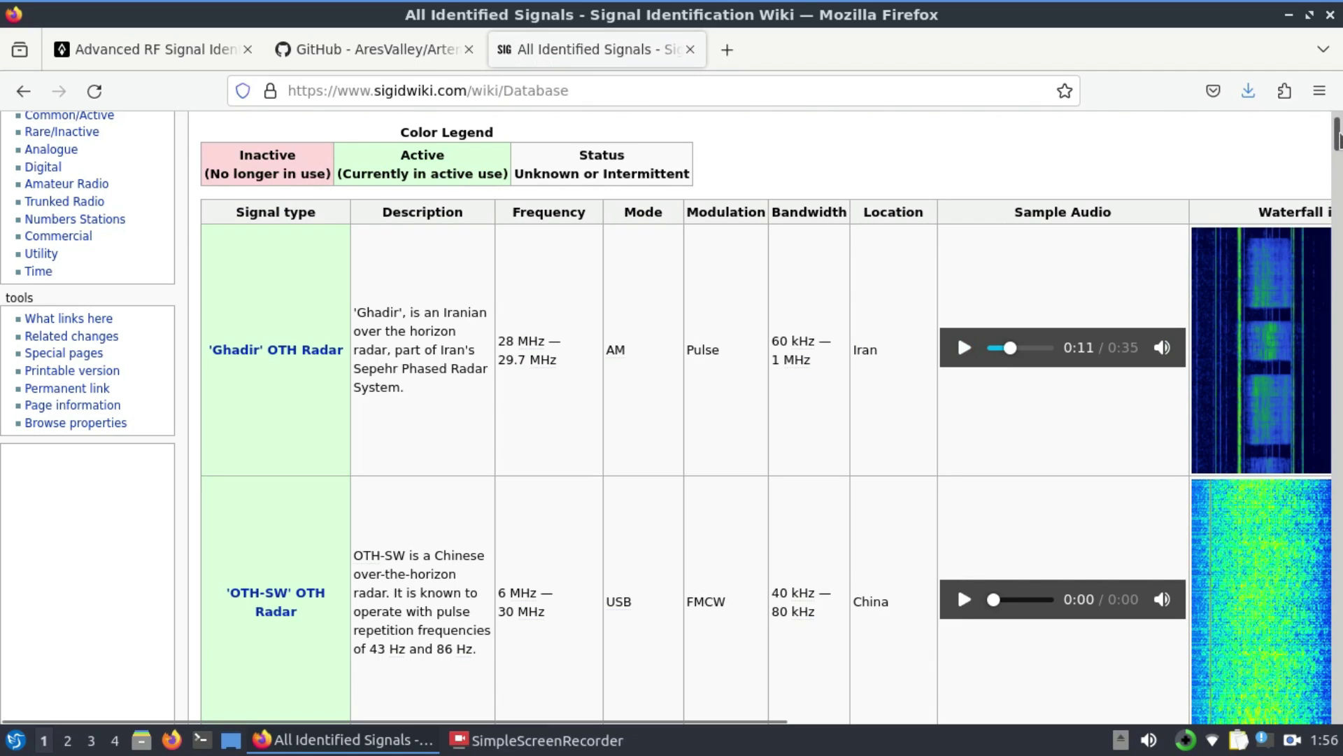
Step: Play the audio sample of the 1G Advanced Mobile Phone System (AMPS) and browse the neighbouring signal entries
scroll(1339, 140, "down", 5)
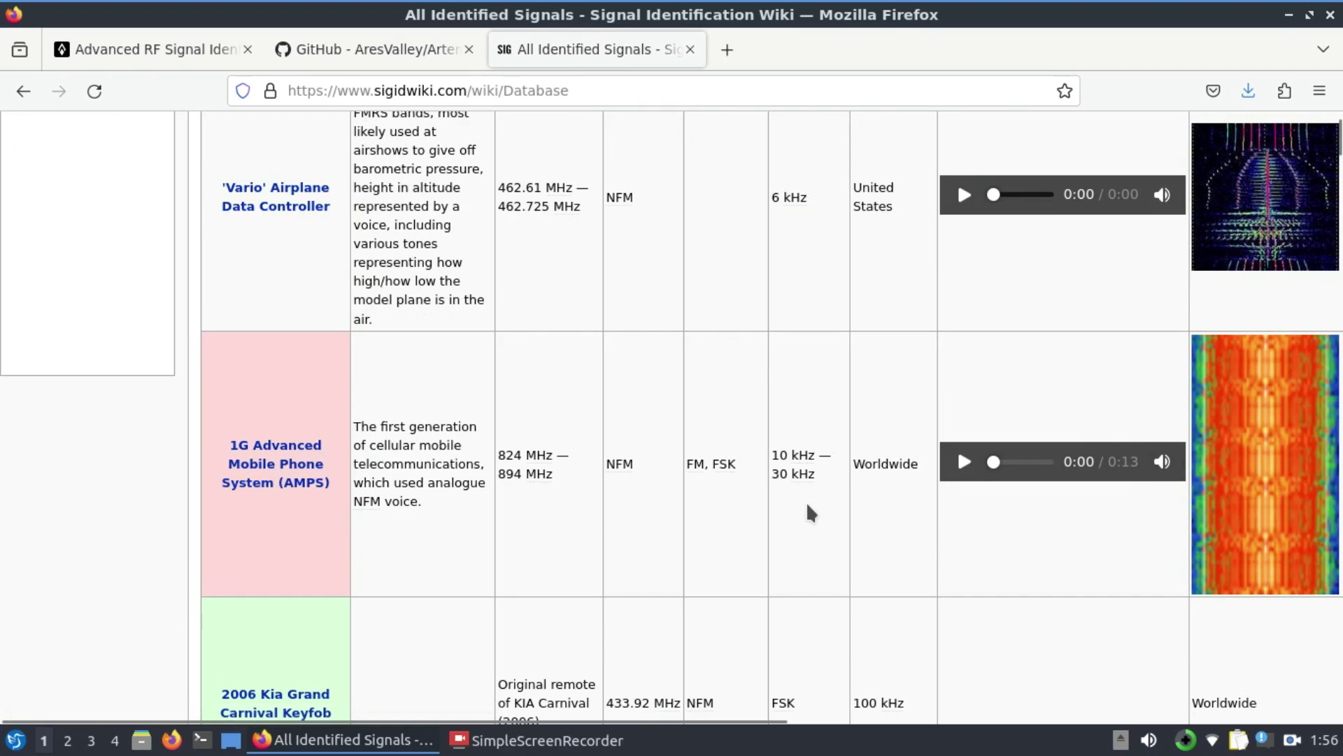
left_click(966, 463)
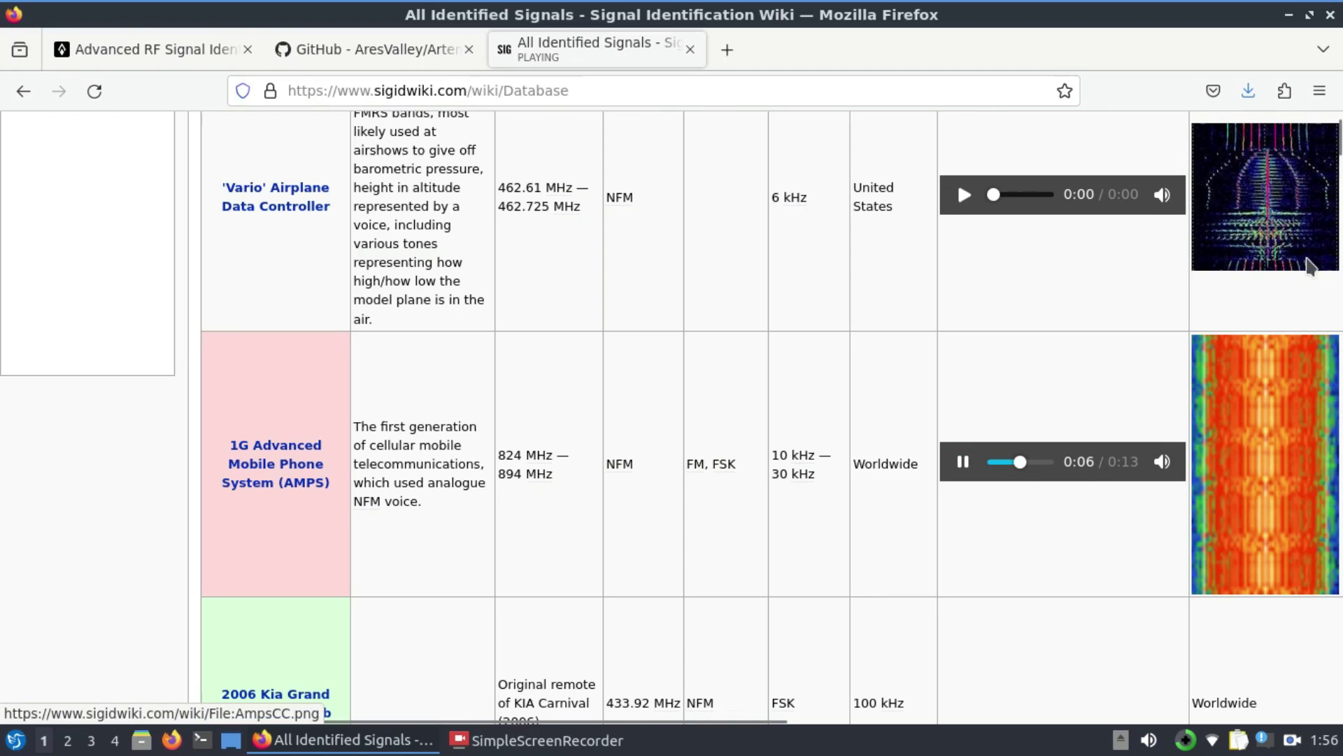
scroll(1338, 137, "down", 5)
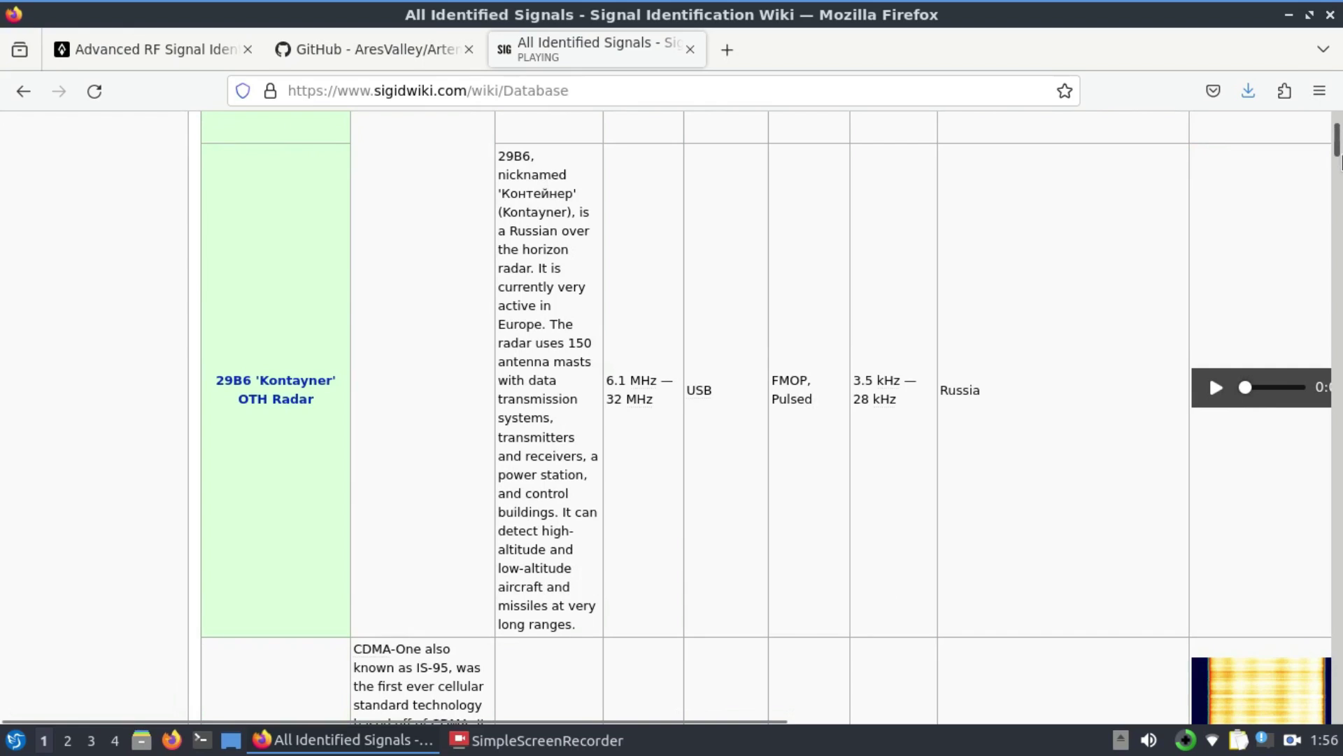
scroll(1340, 155, "up", 5)
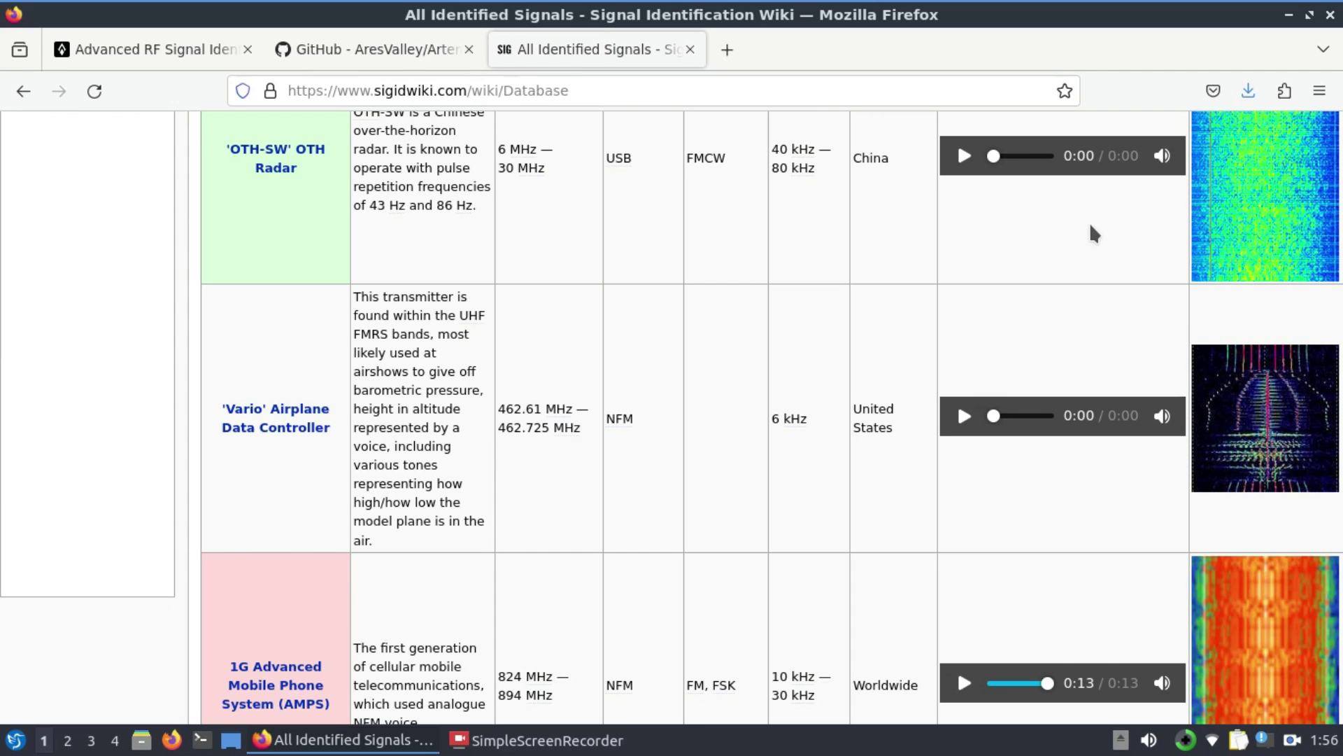
Step: Go to the download section of the Artemis website and open the folder containing the downloaded Artemis-Linux-x86_64-4.0.3.zip
left_click(168, 64)
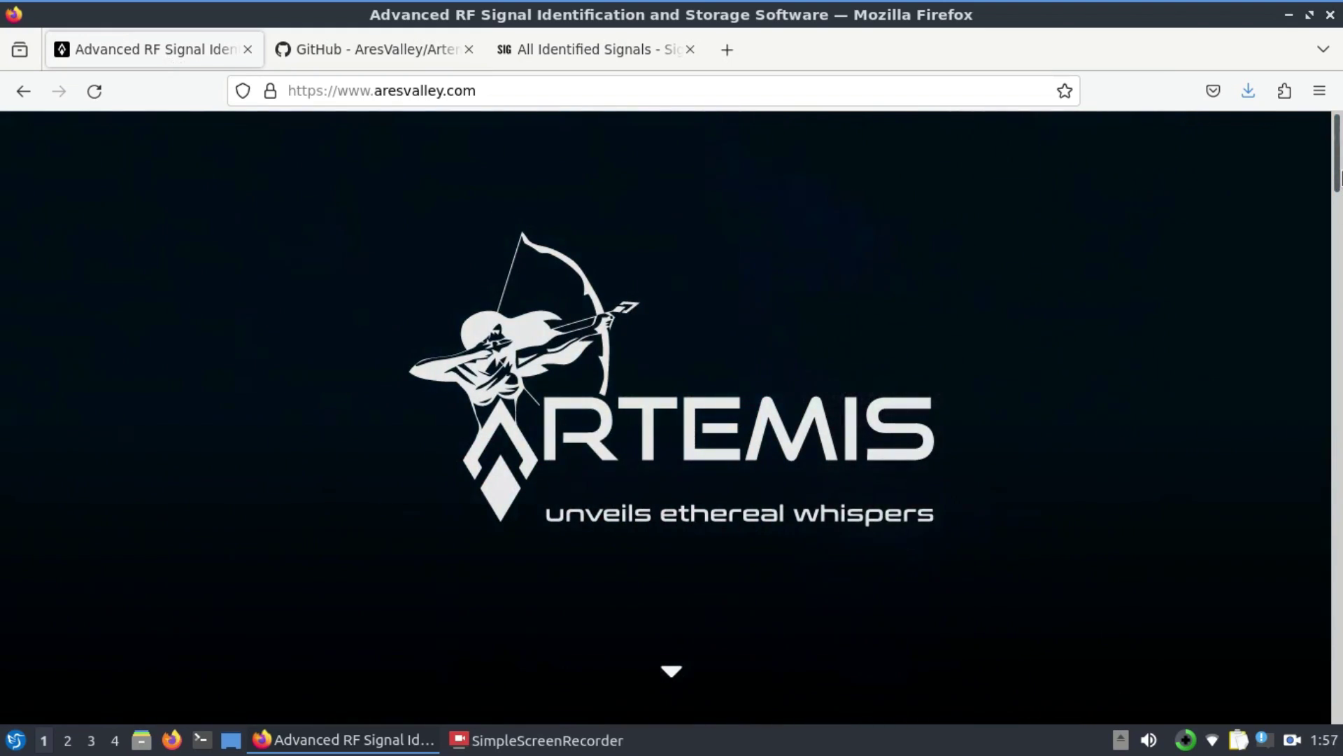
left_click_drag(1340, 175, 1338, 393)
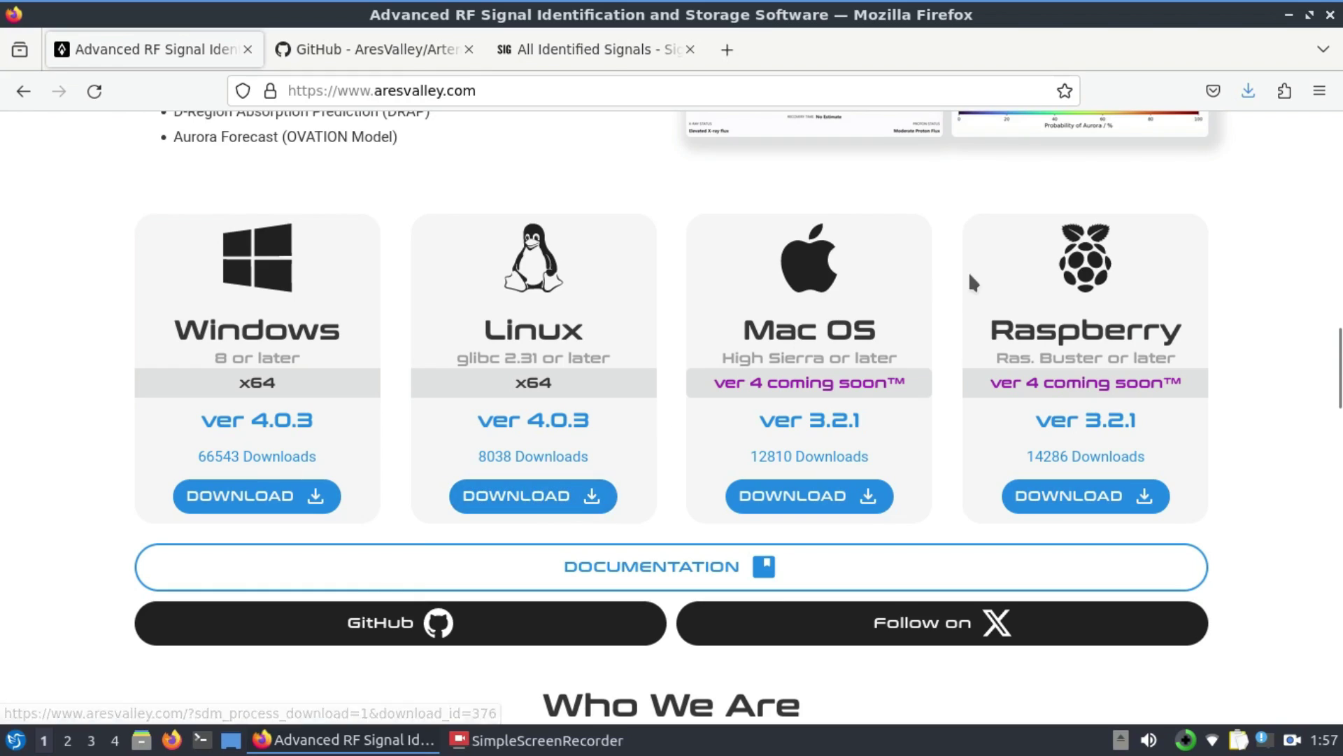
left_click(1249, 91)
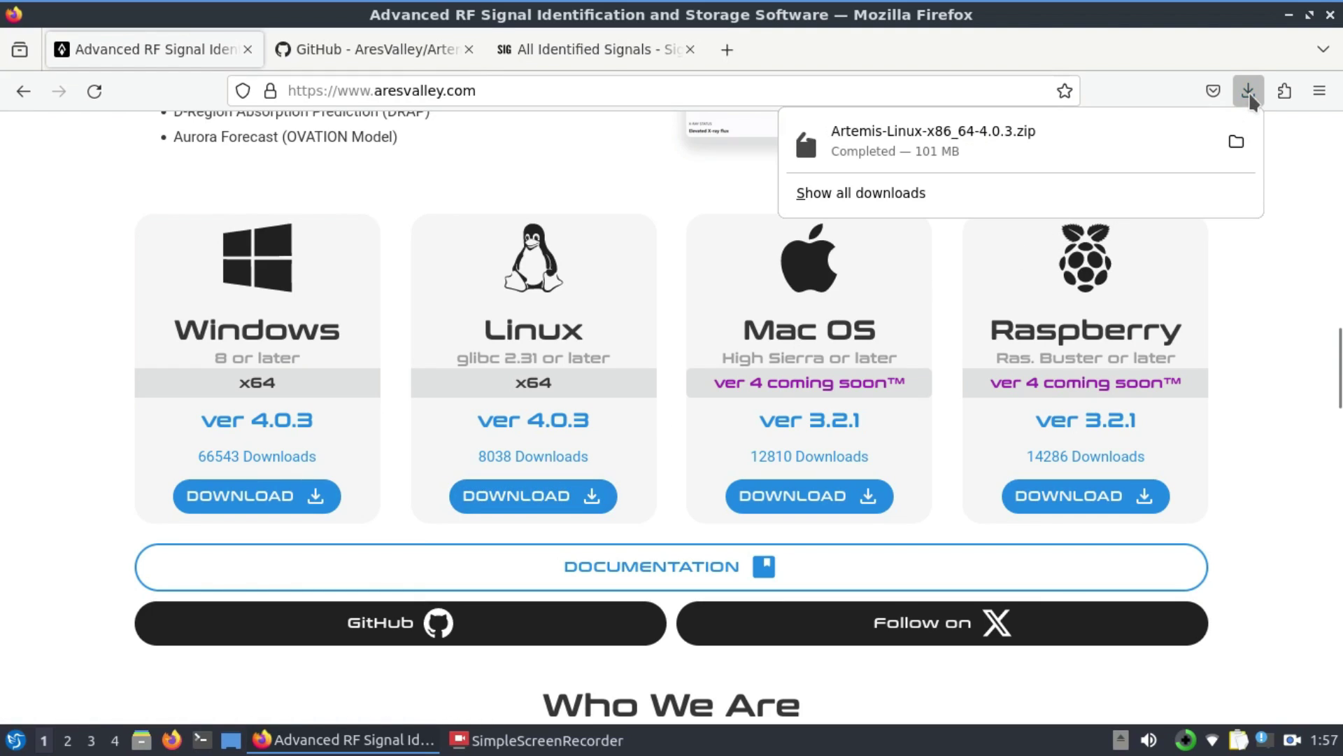
left_click(1236, 142)
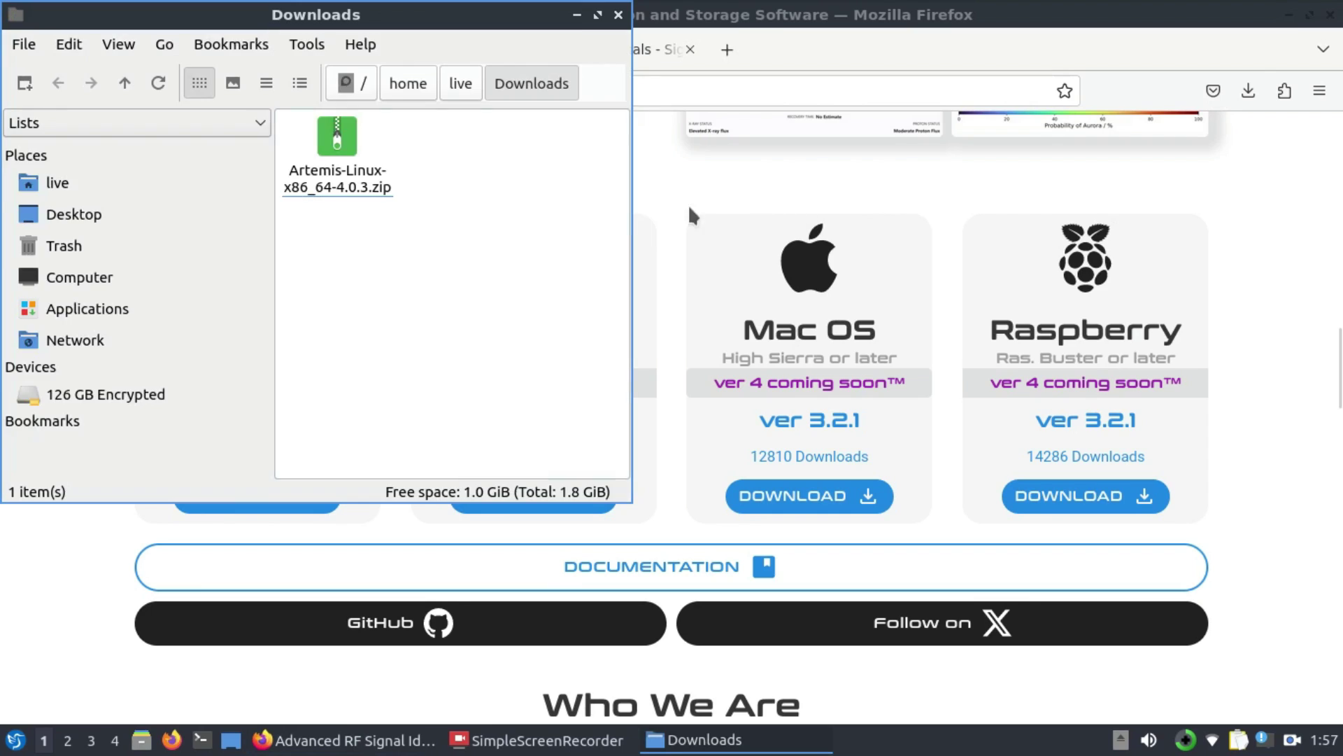
left_click(316, 167)
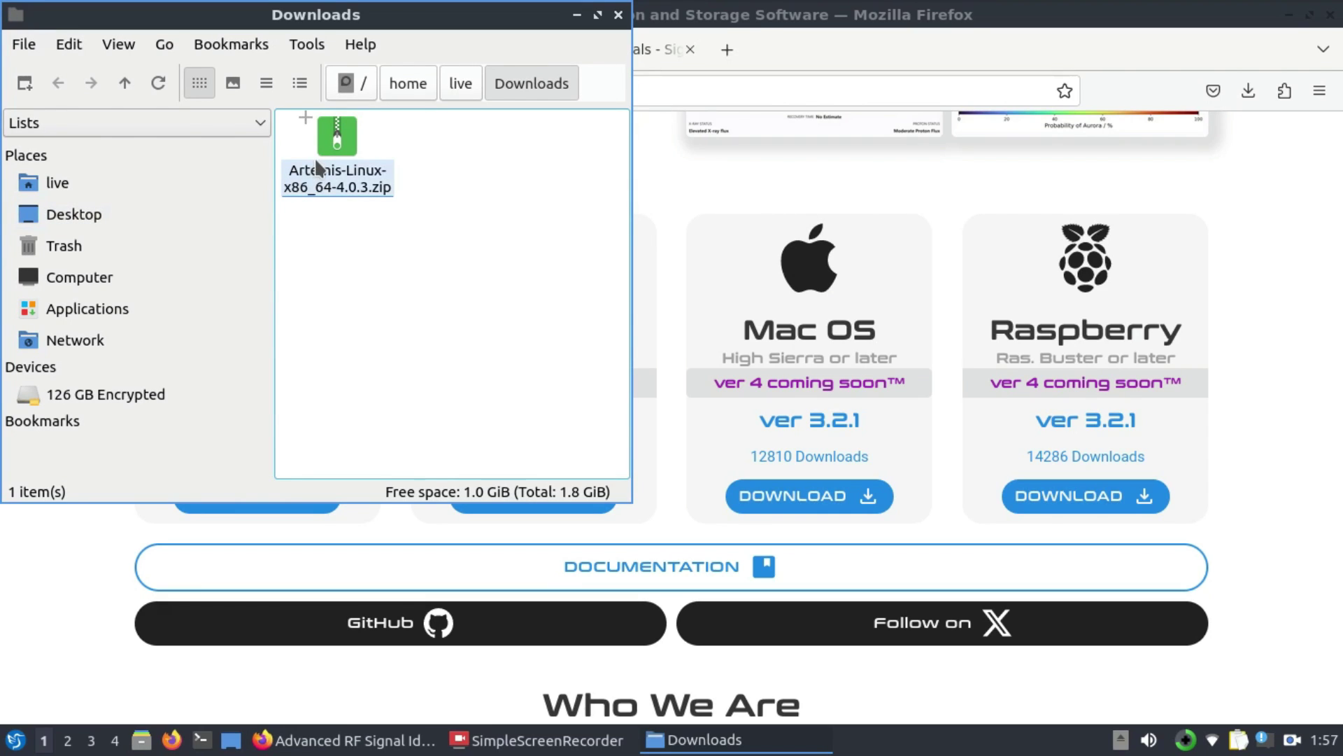
left_click(326, 184)
right_click(325, 184)
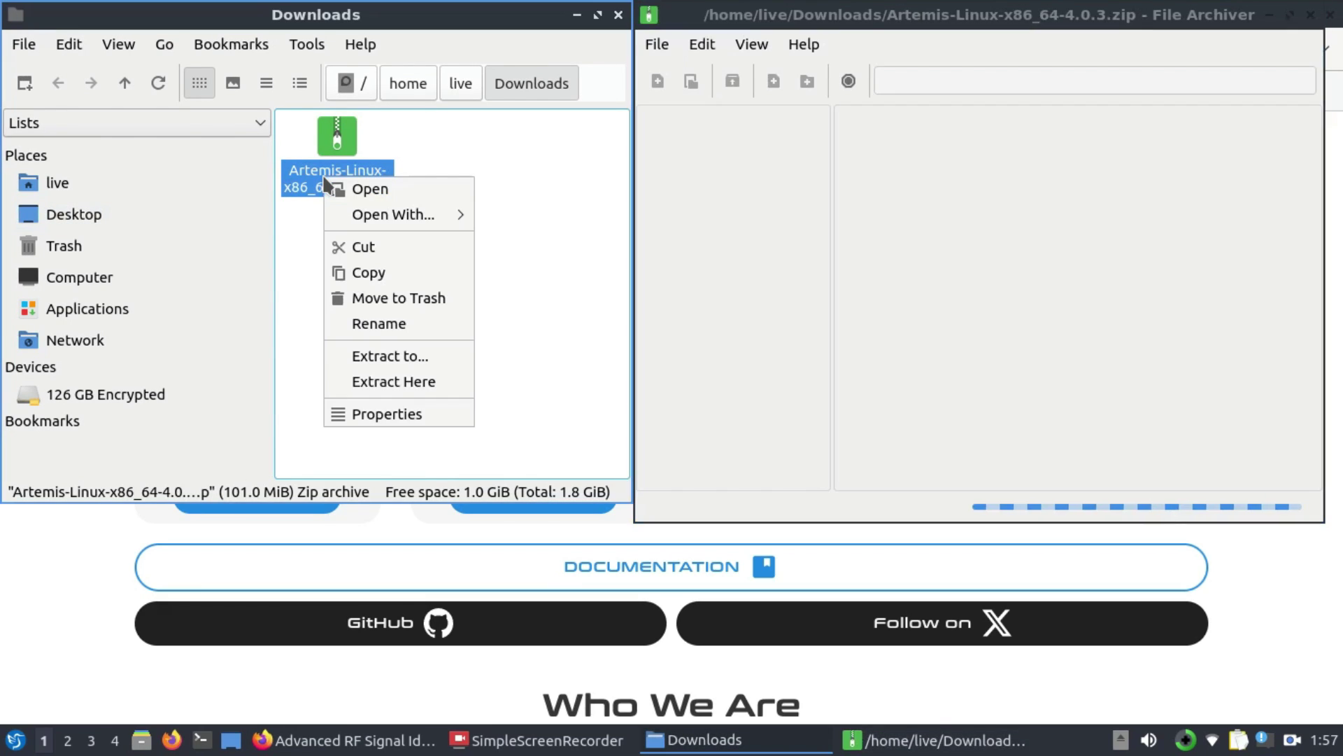
left_click(925, 25)
left_click(1014, 29)
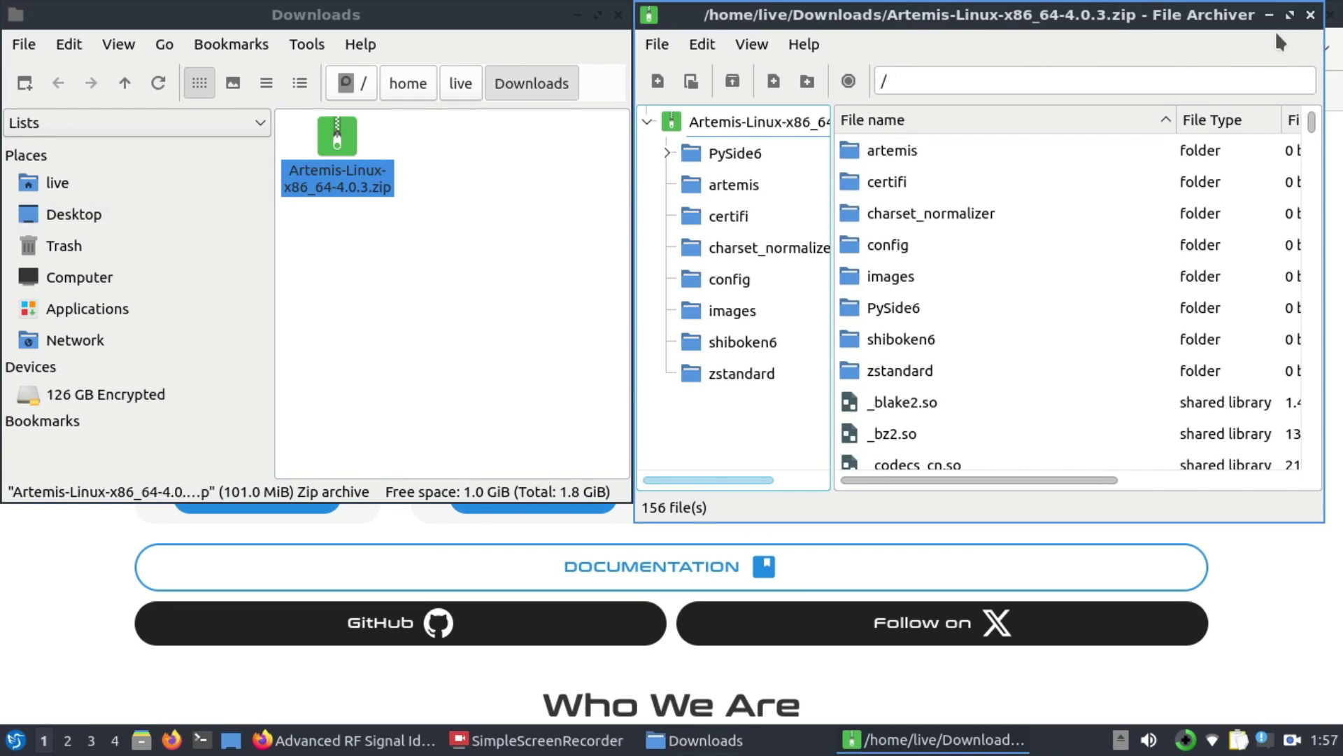
left_click(1310, 15)
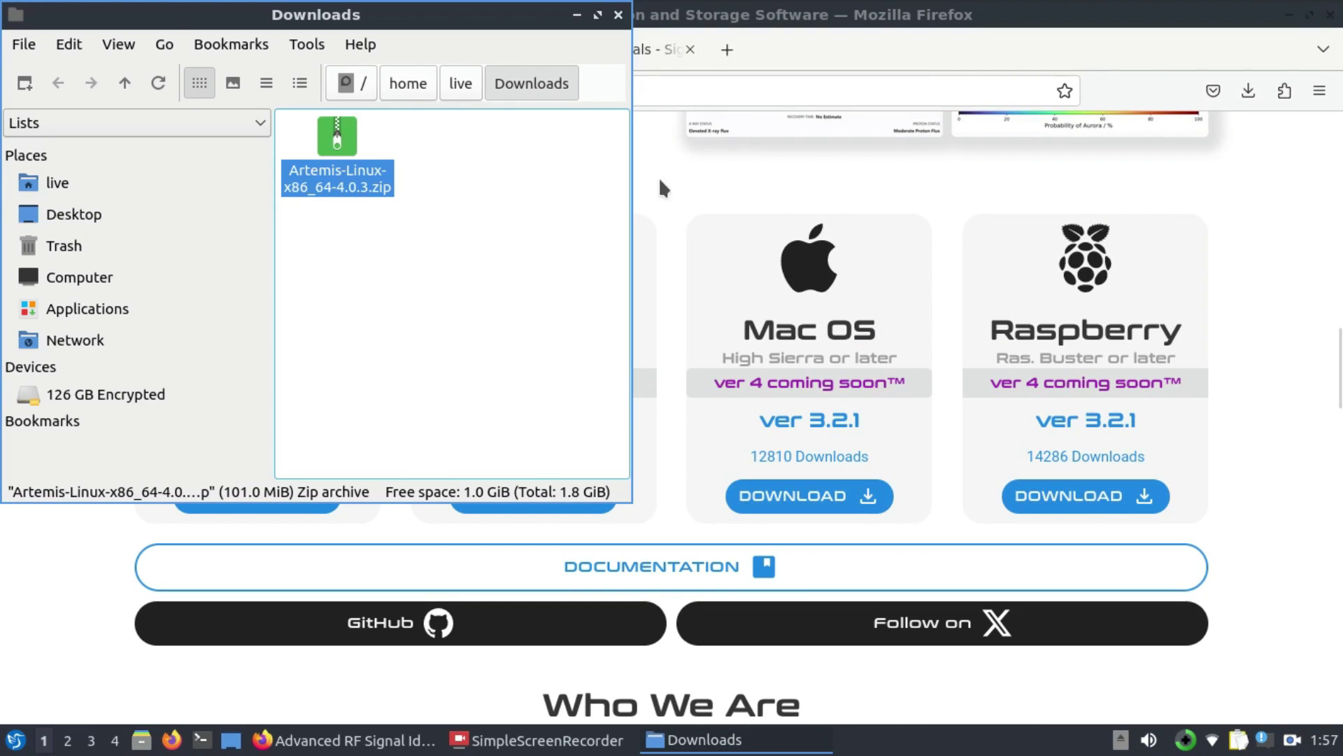
Step: Extract Artemis-Linux-x86_64-4.0.3.zip into the Downloads folder and return to Firefox
right_click(336, 142)
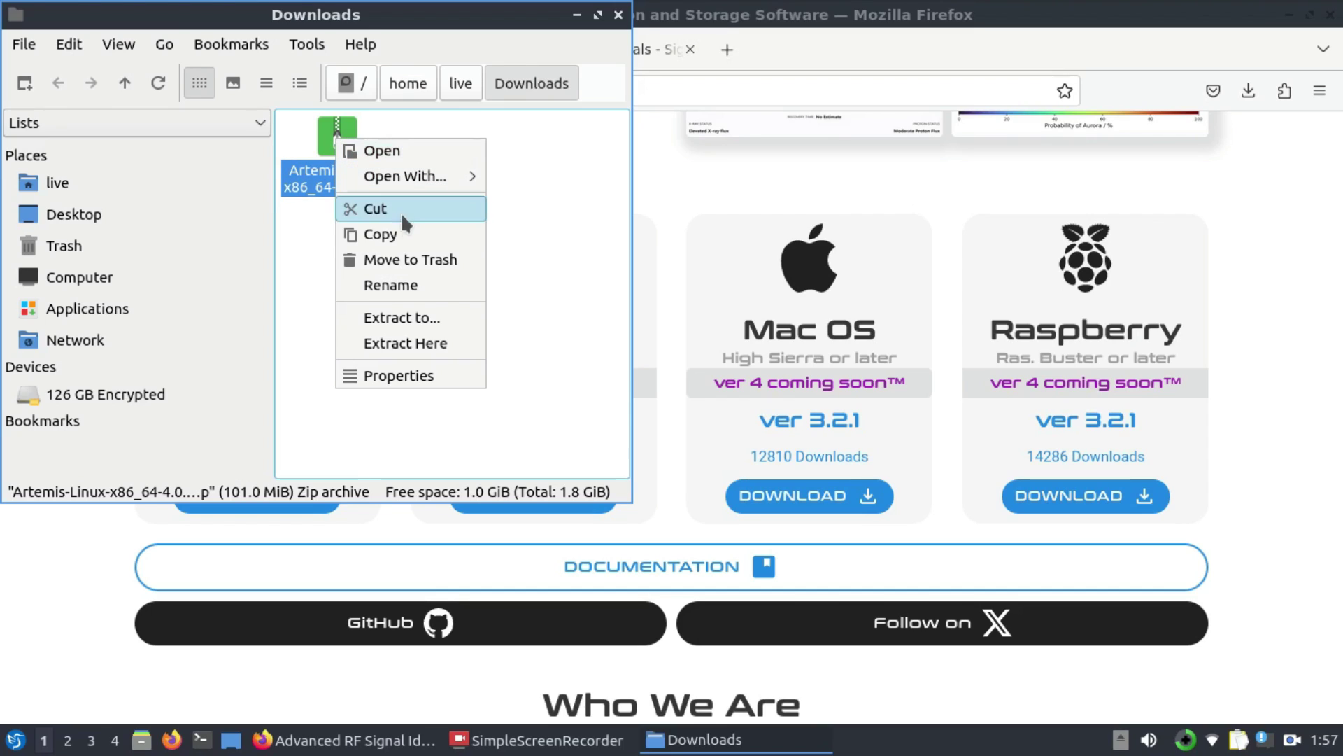
left_click(417, 344)
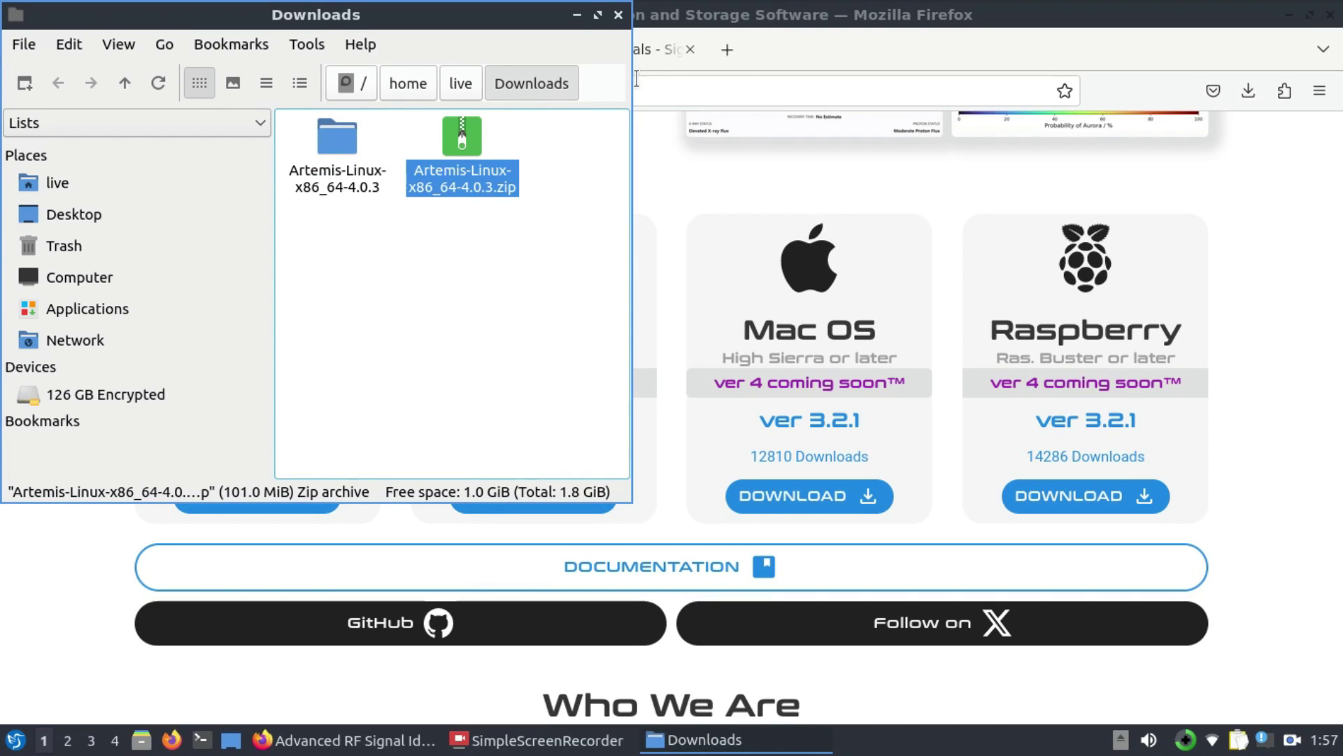
left_click(706, 21)
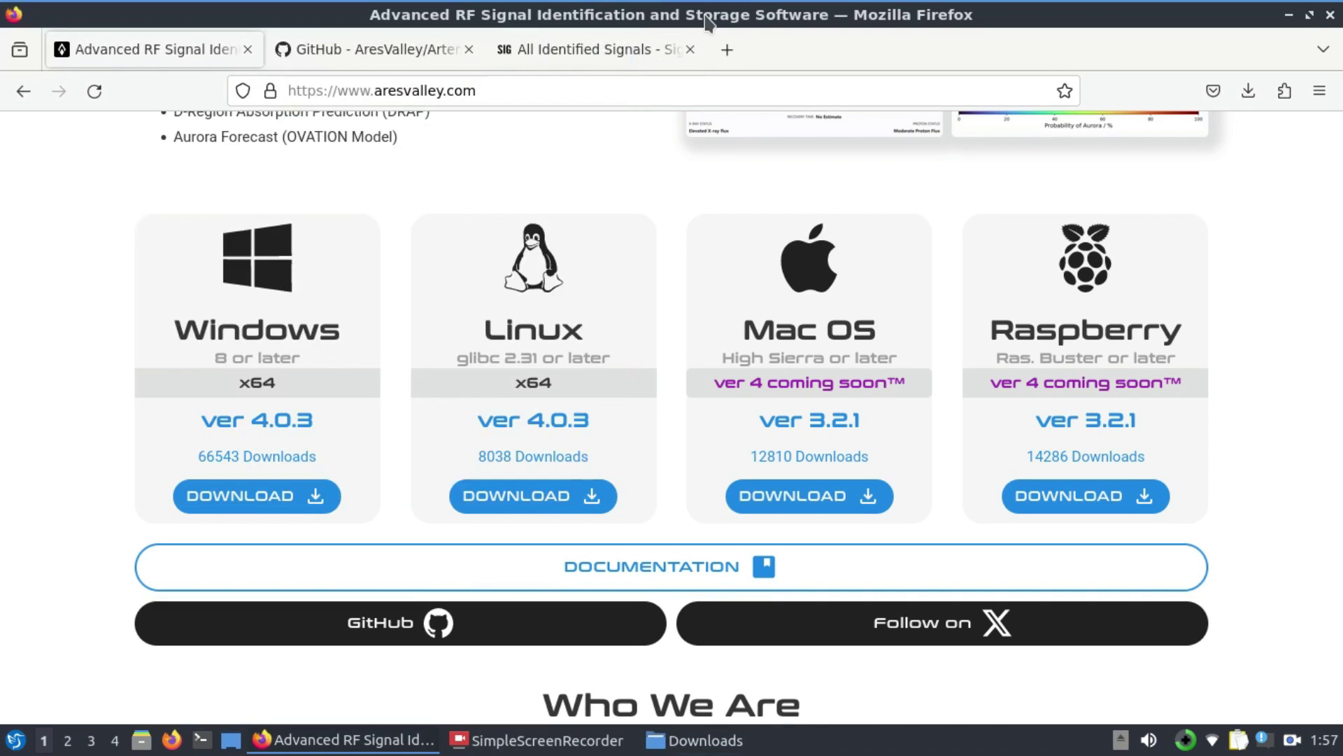
Step: Open the complete Artemis documentation from the GitHub README and go to the Linux section of its Installation page
left_click(391, 49)
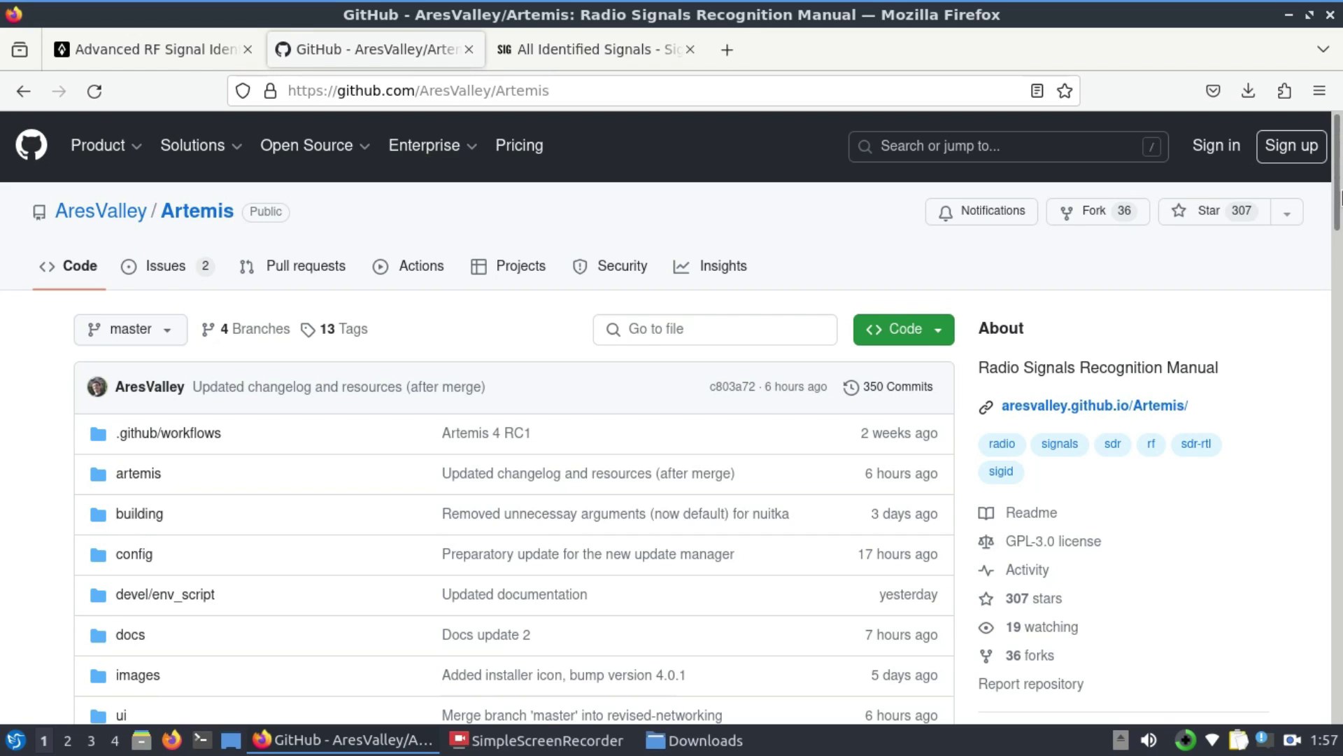
left_click_drag(1338, 197, 1304, 648)
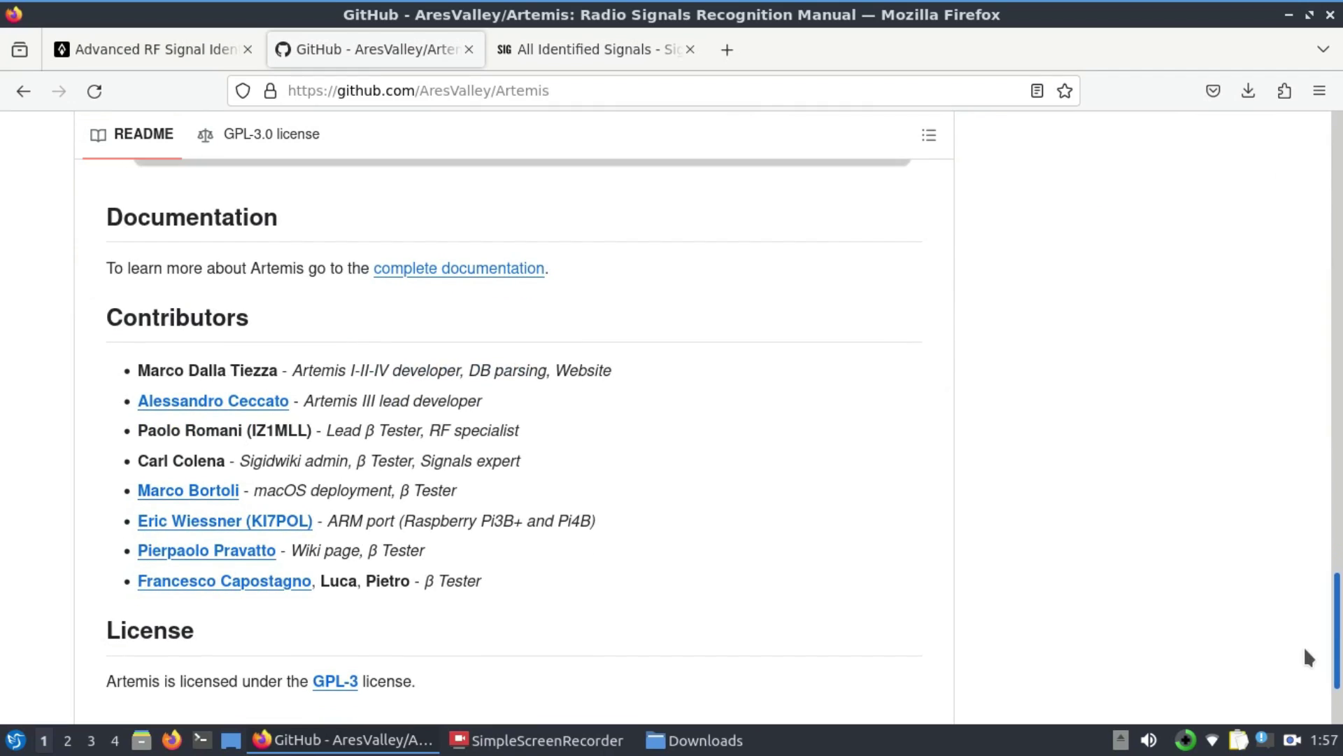
left_click(449, 271)
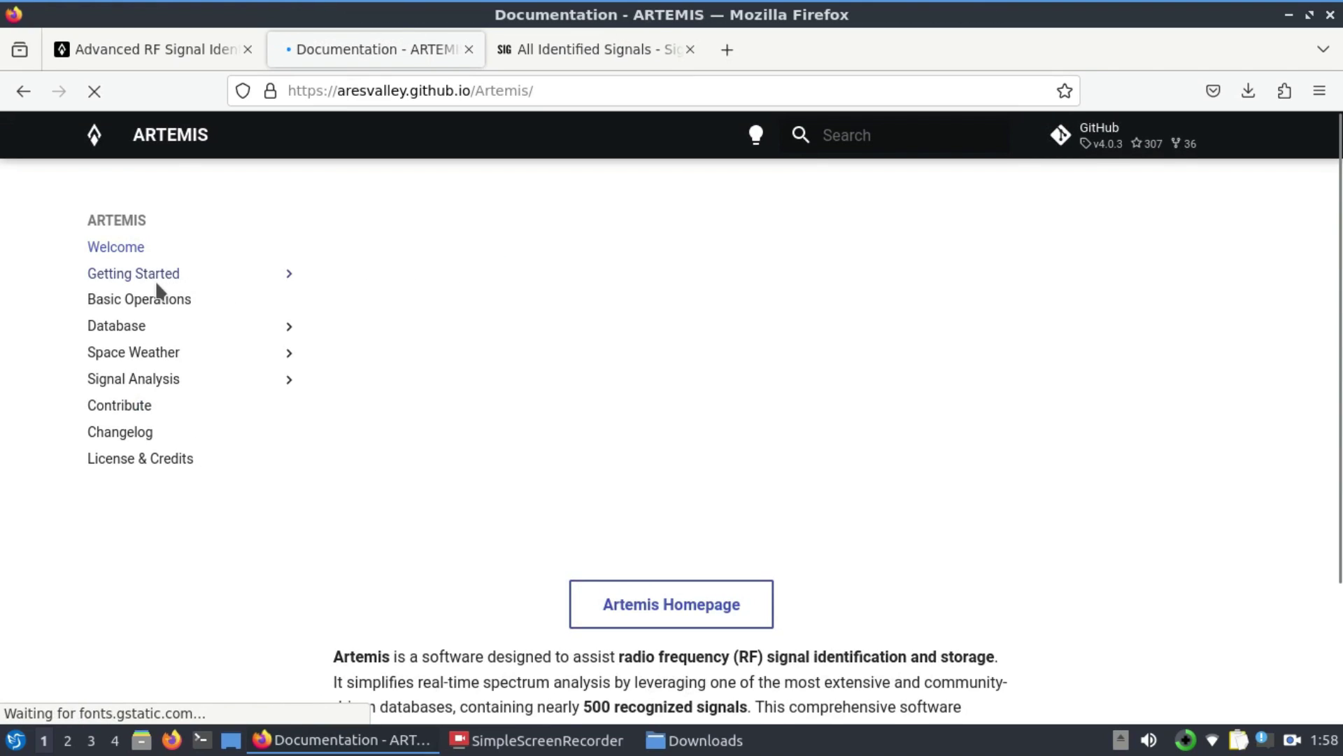
left_click(144, 273)
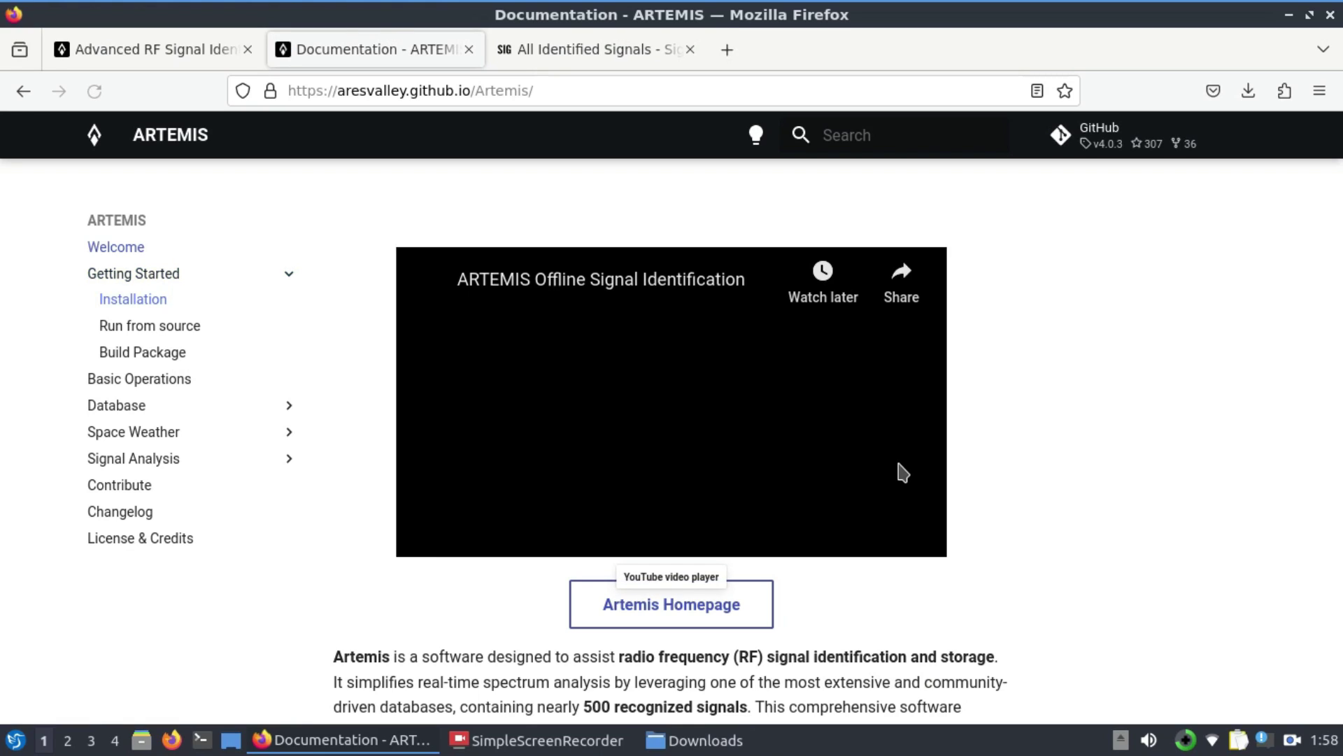
scroll(1332, 209, "down", 2)
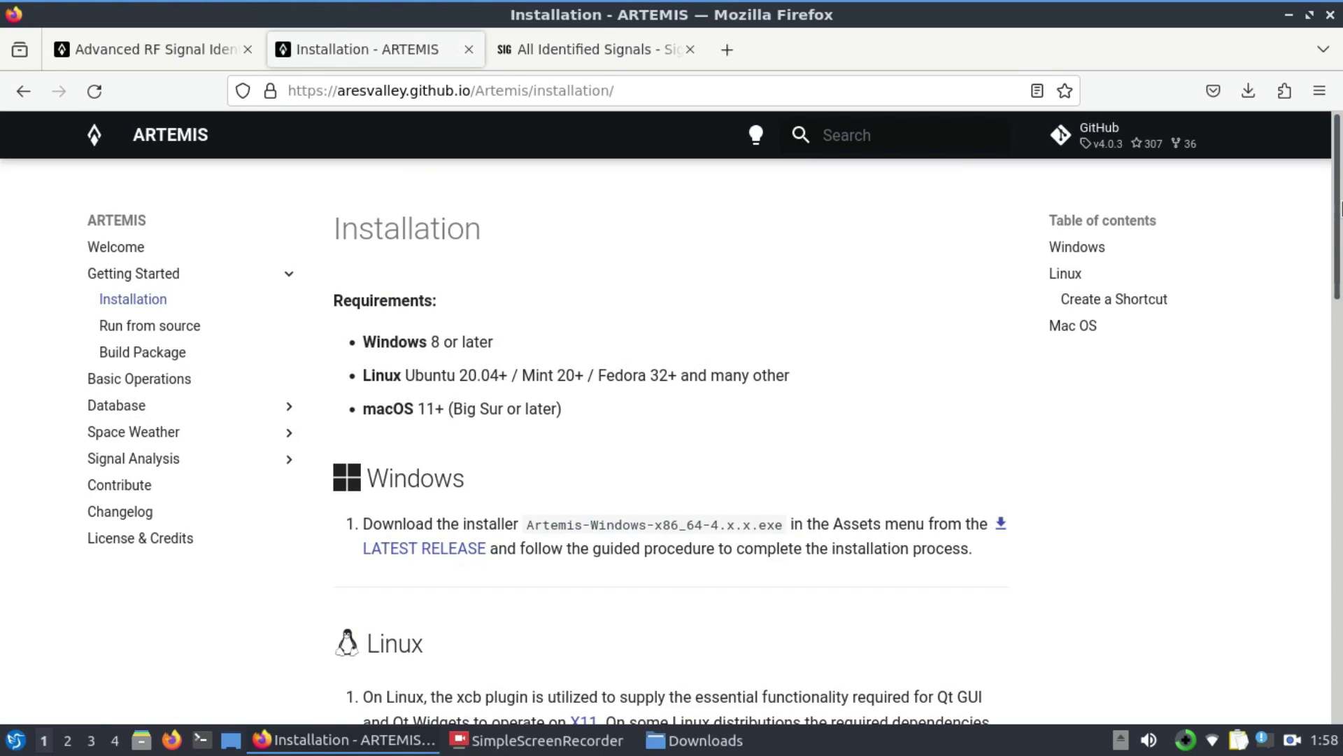
left_click_drag(1339, 206, 1330, 340)
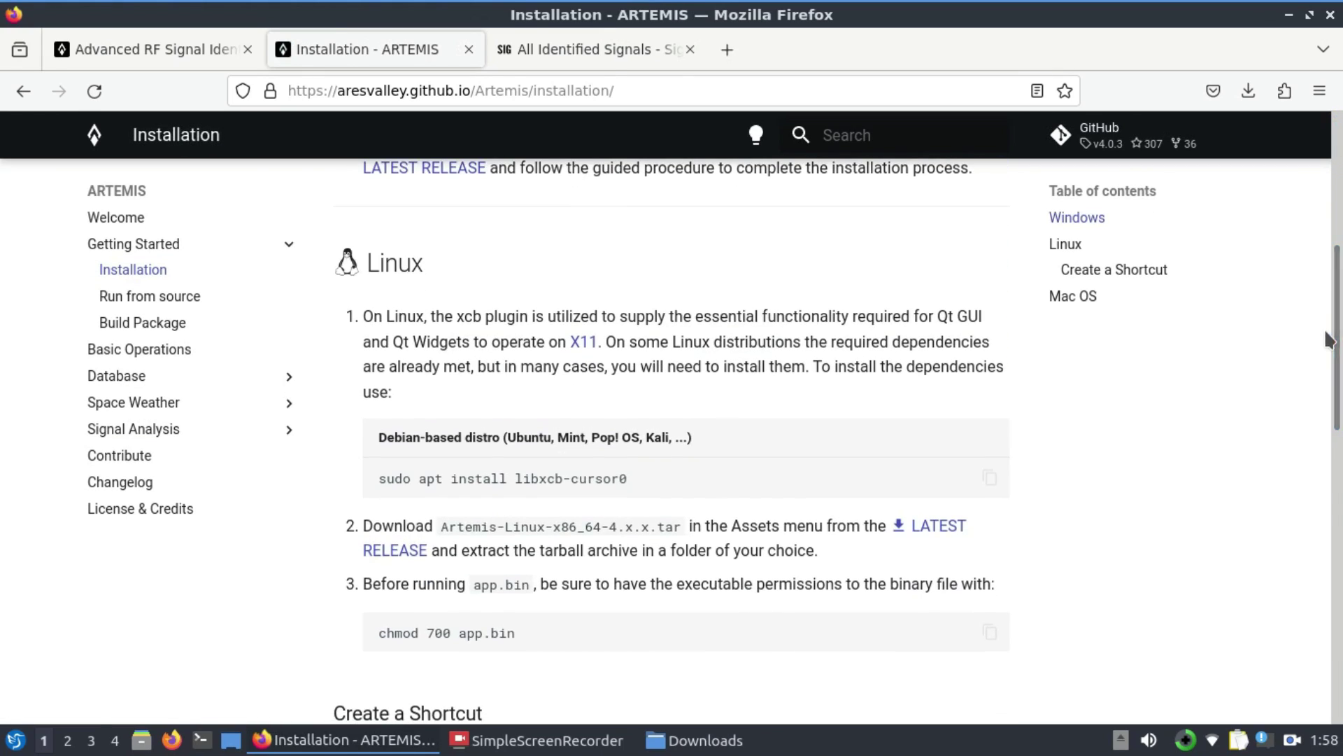
Step: Copy the command "sudo apt install libxcb-cursor0" from the documentation and open a terminal window over the page
left_click(987, 480)
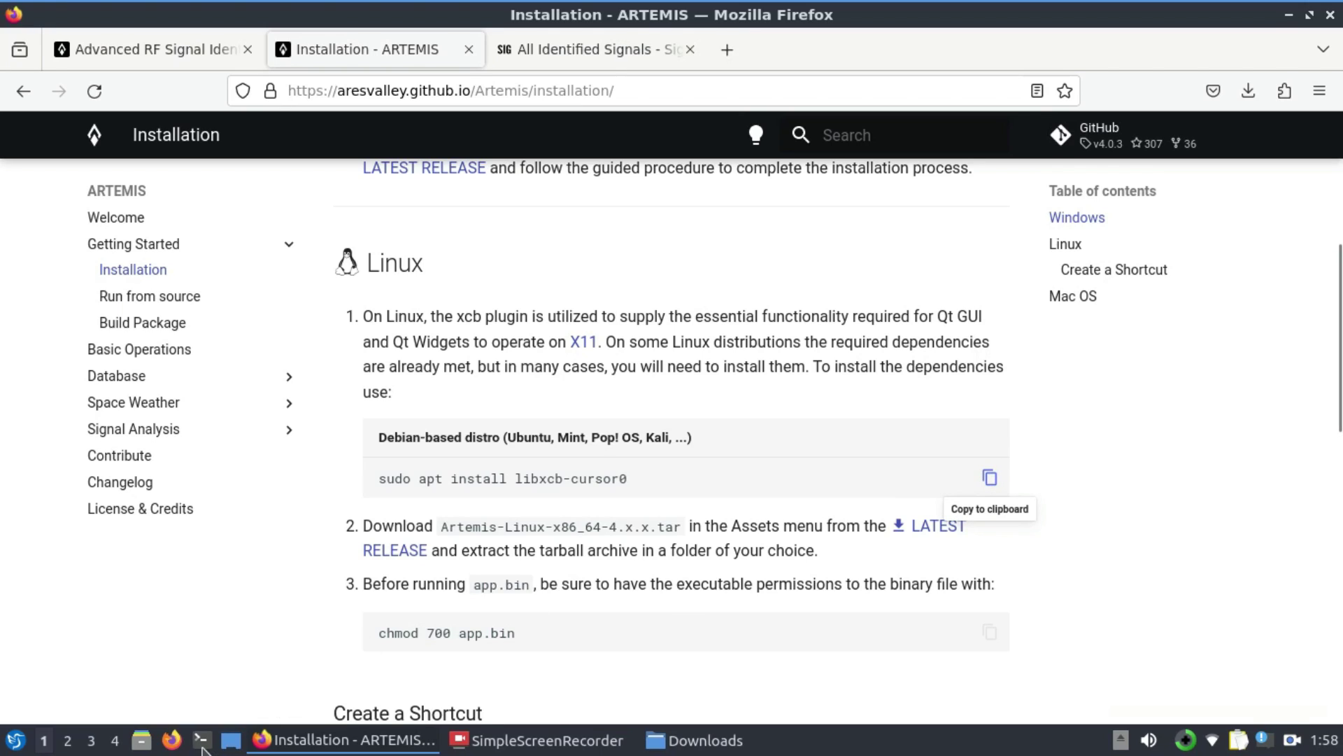
left_click(990, 479)
key("ctrl+alt+t")
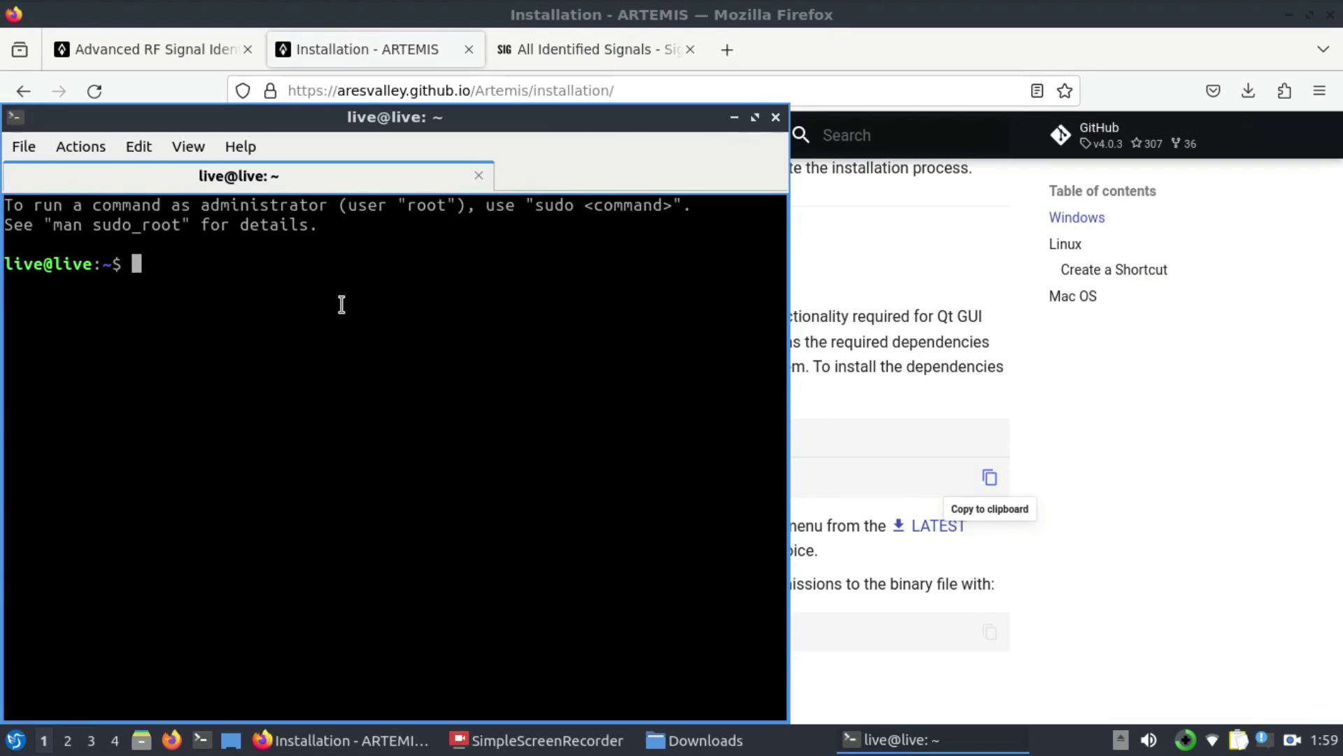
left_click_drag(483, 117, 599, 116)
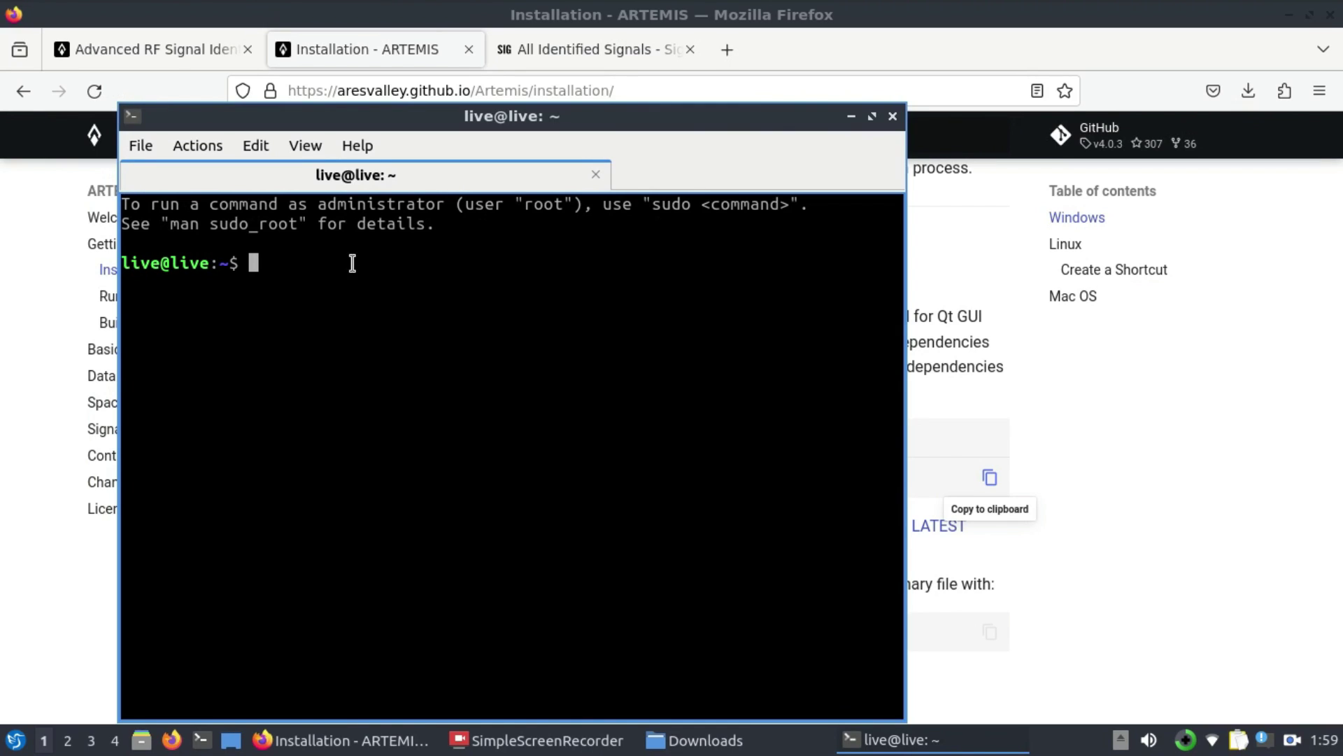
Step: Change the terminal's working directory to Downloads and list its contents
type("cd Dowloads")
key("Return")
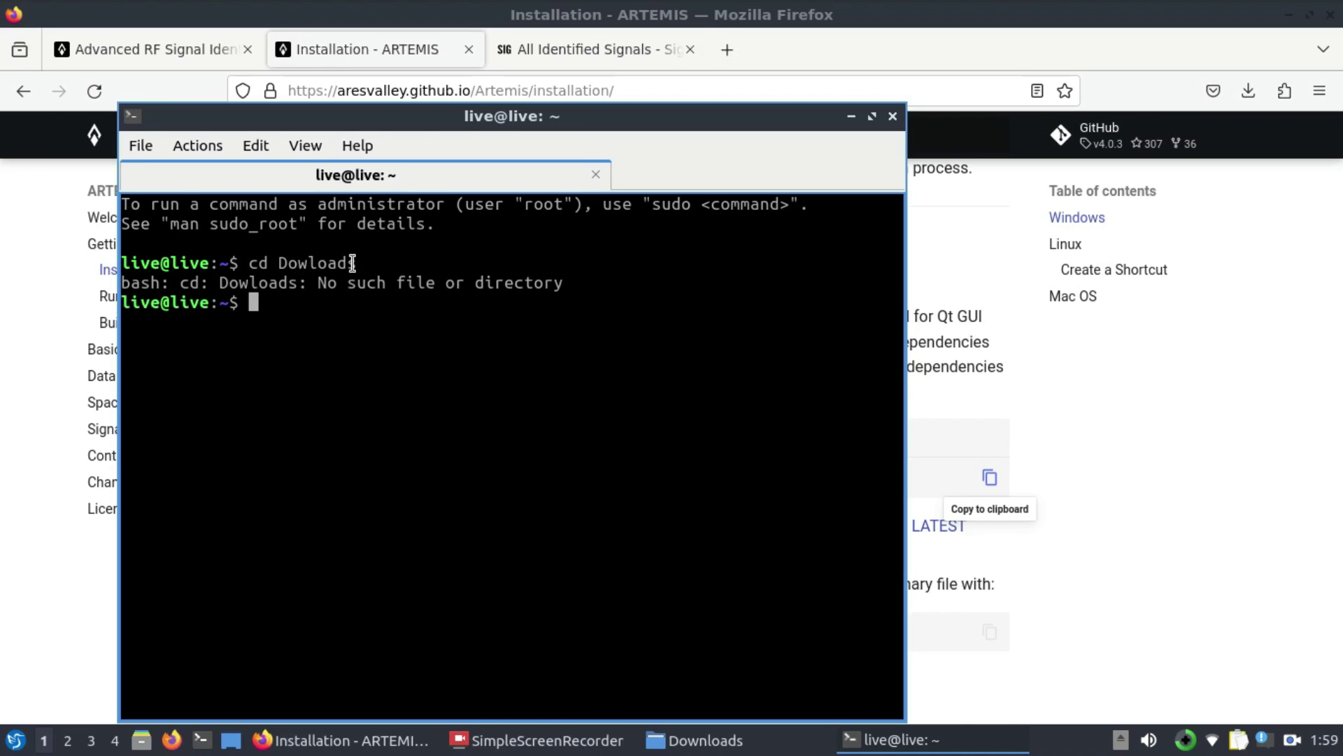
type("cd Down")
key("Tab")
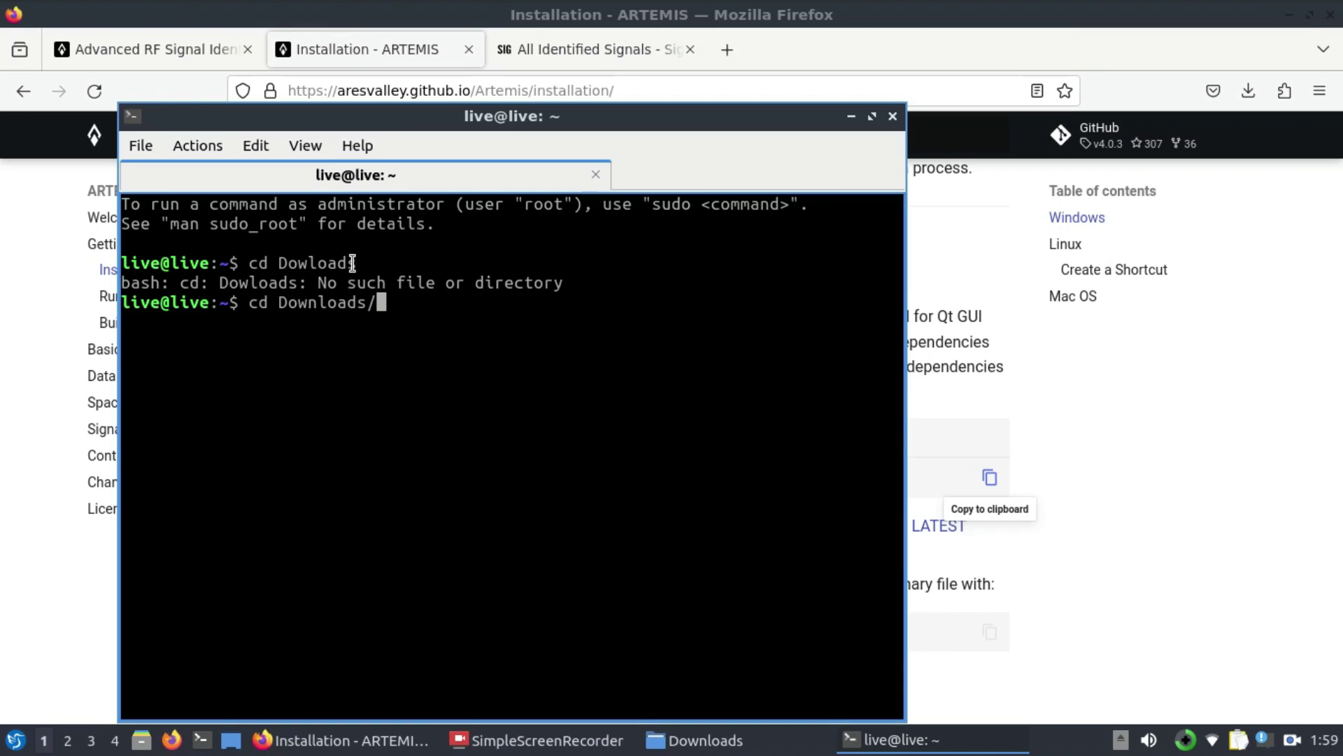
key("Return")
type("ls")
key("Return")
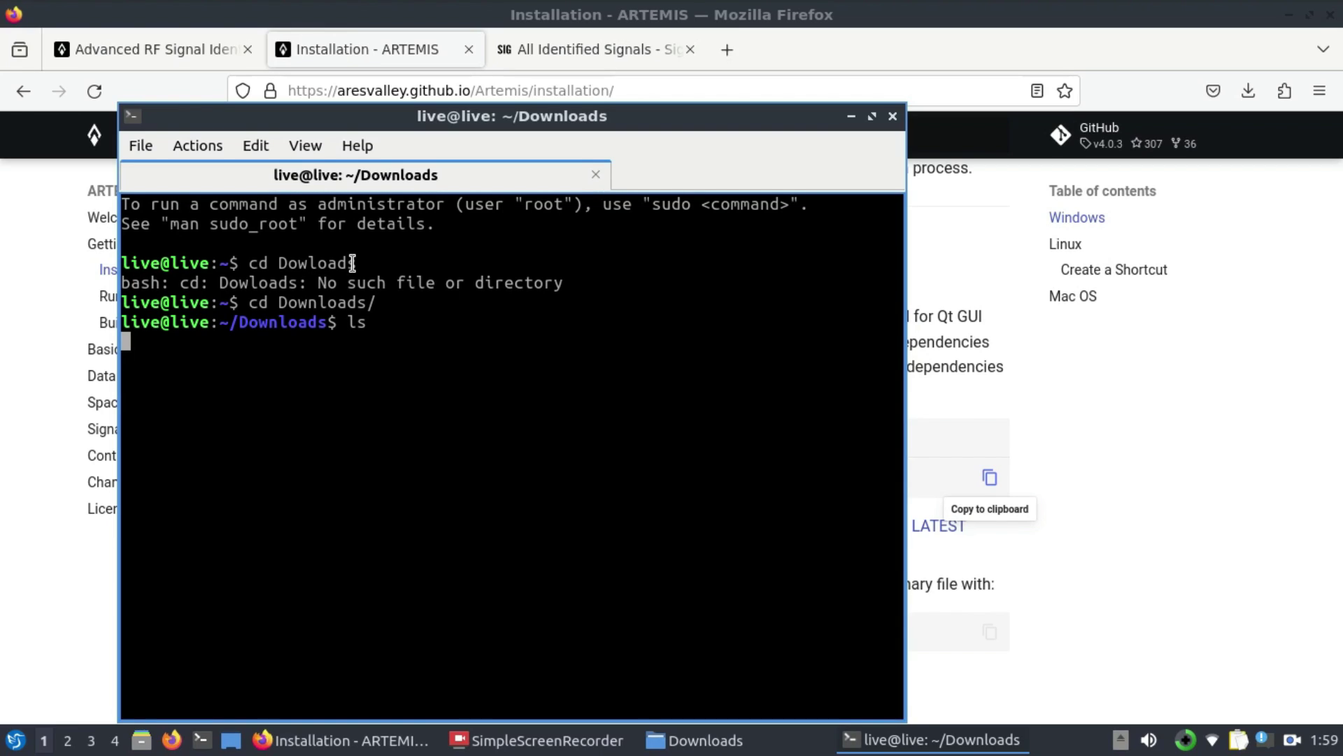
Step: Change the working directory to the extracted Artemis-Linux-x86_64-4.0.3 folder and list its contents
type("cd A")
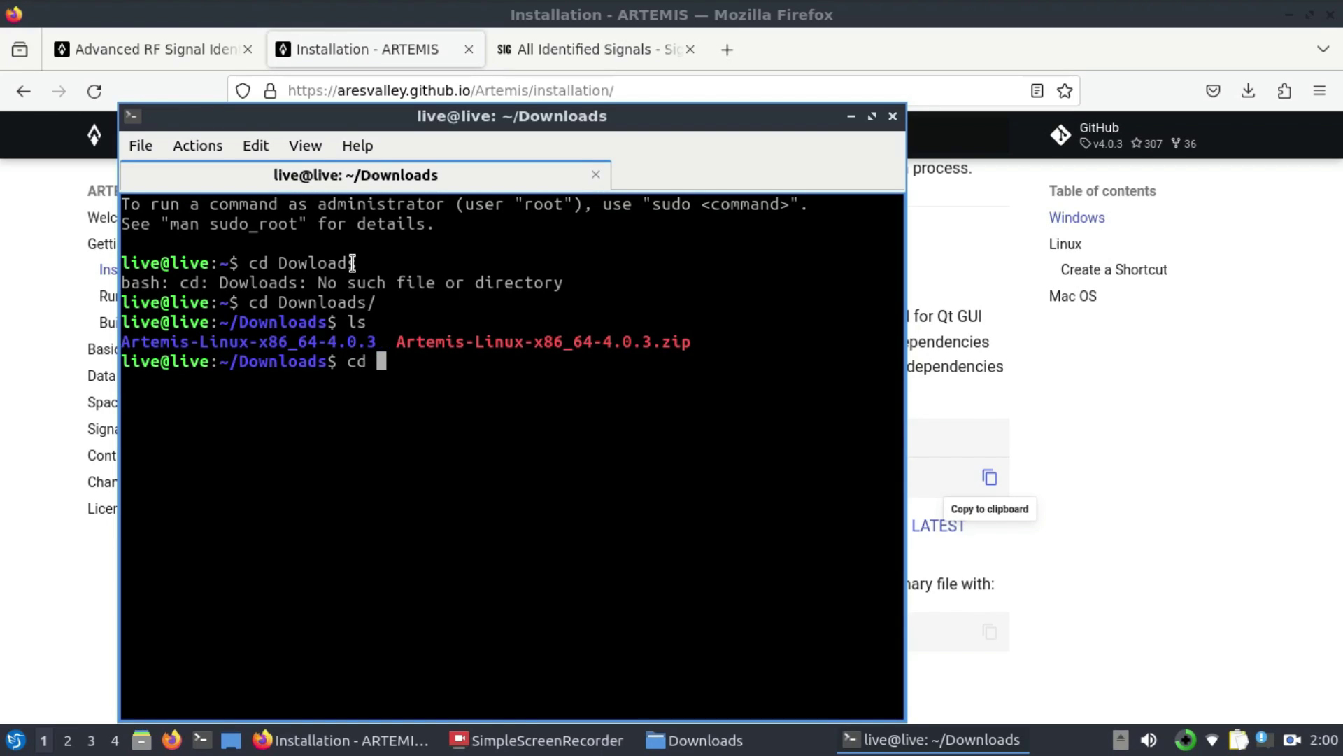
type("rte")
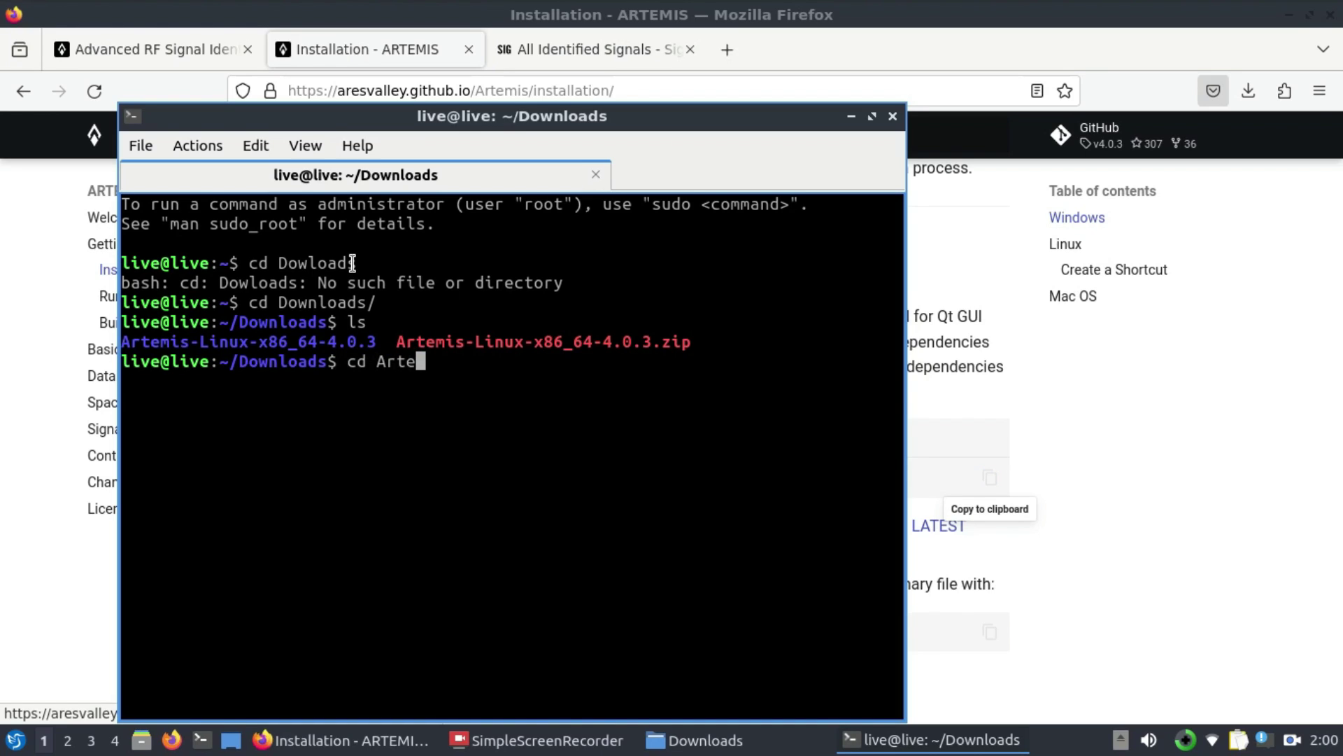
key("Tab")
key("Return")
type("ls")
key("Return")
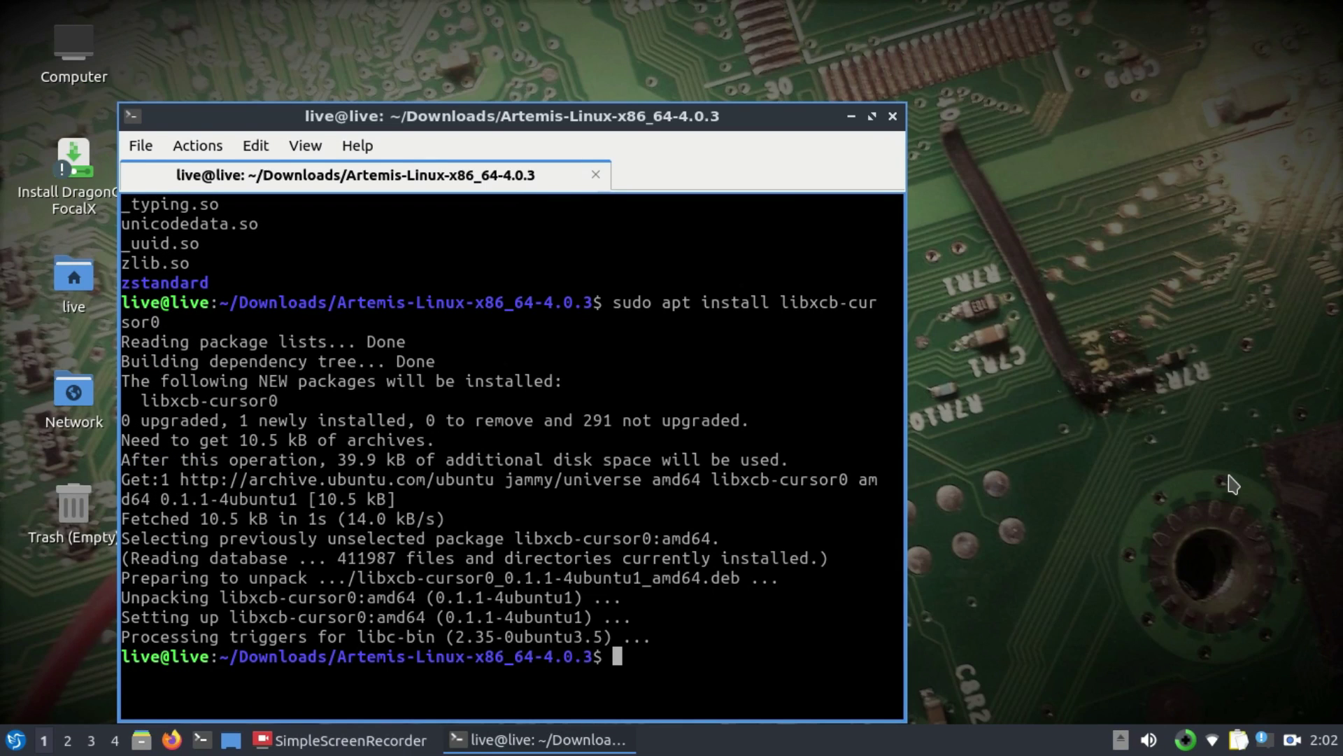
Step: List the Artemis folder's contents again and look through the listing for the app.bin file
type("ls")
key("Return")
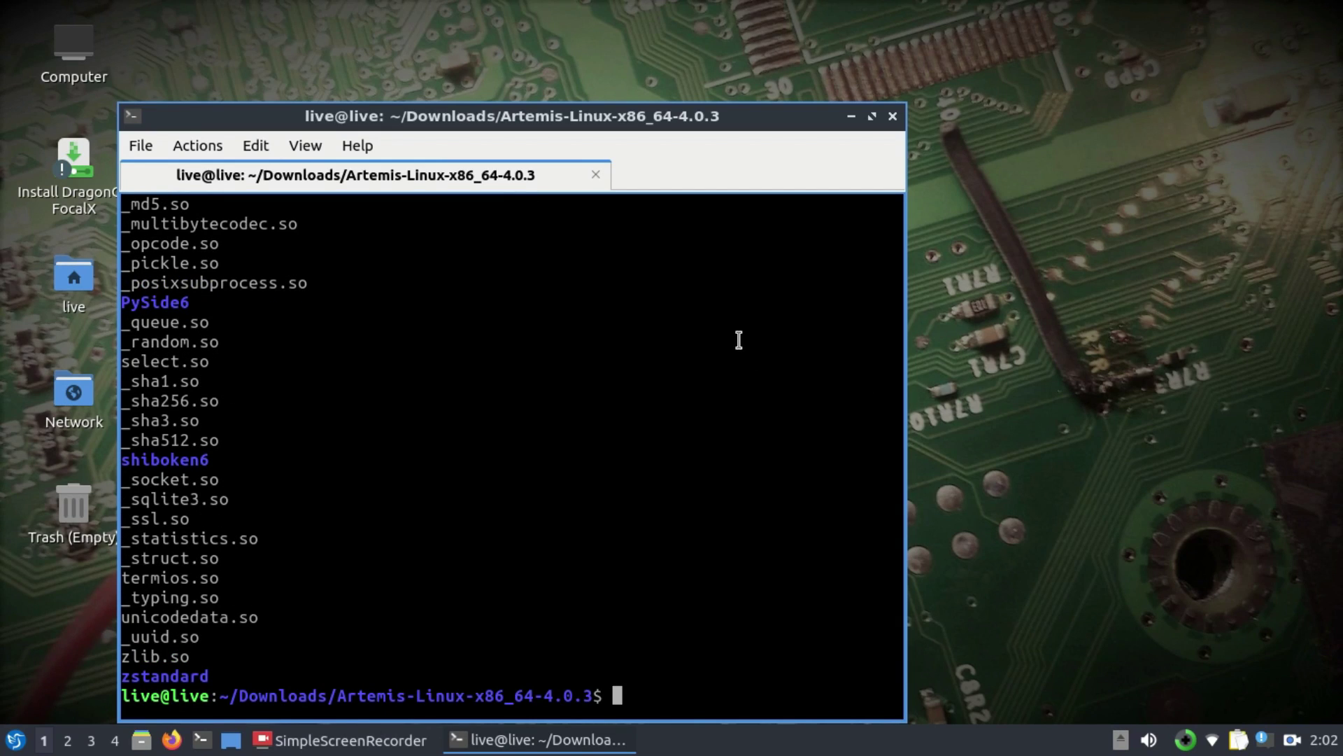
scroll(739, 340, "up", 20)
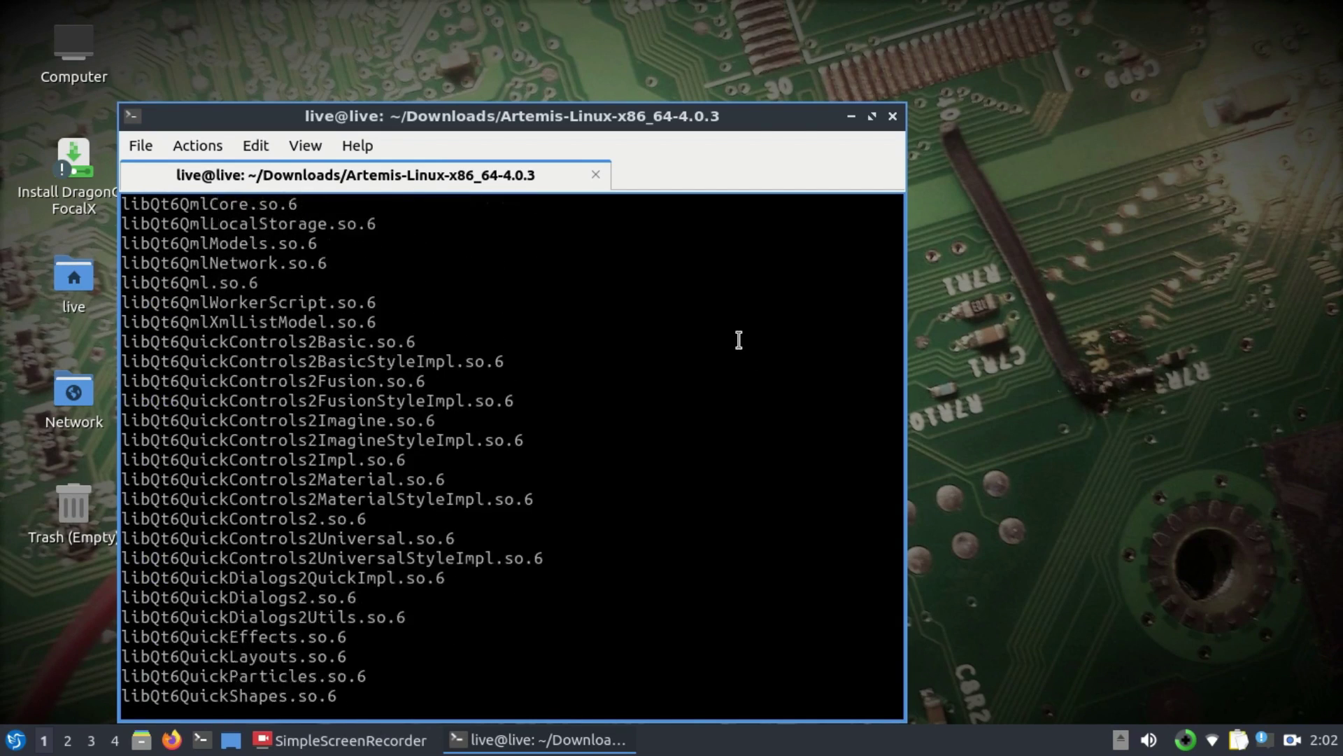
scroll(739, 340, "up", 20)
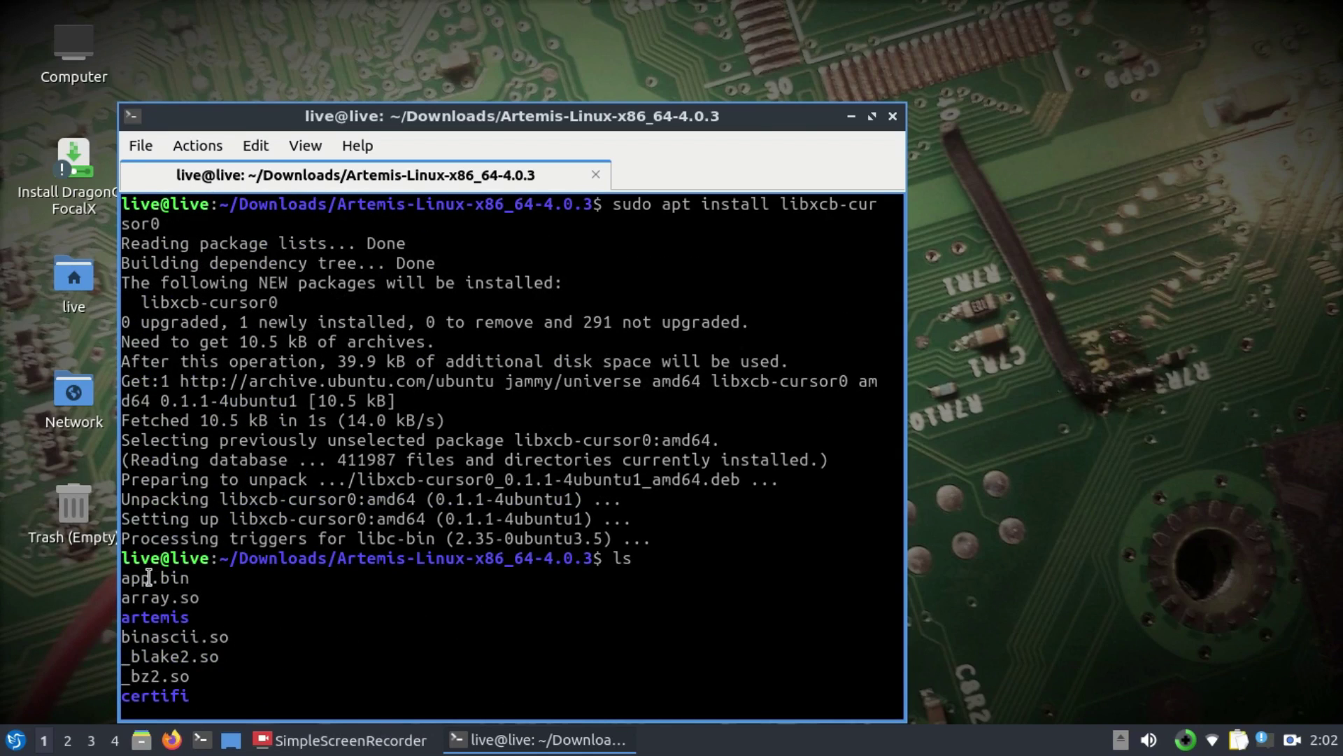
scroll(304, 598, "down", 15)
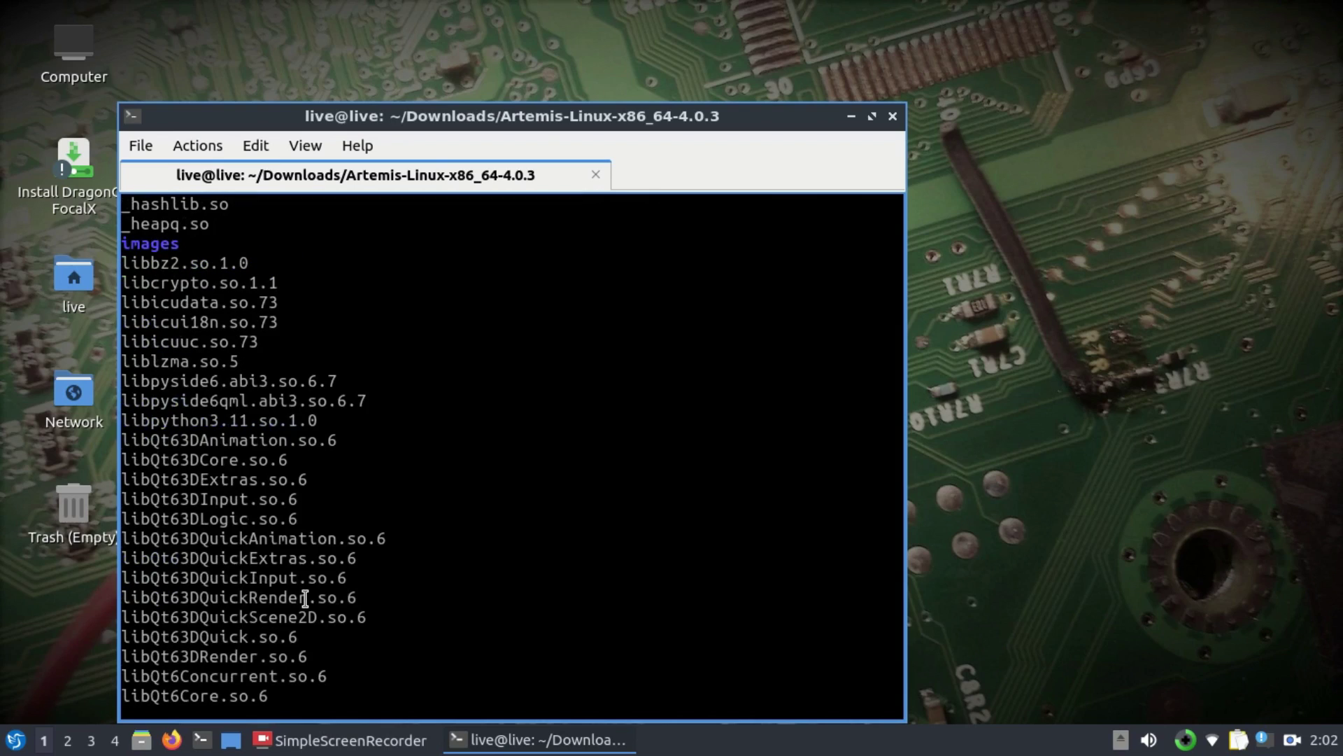
scroll(305, 599, "down", 20)
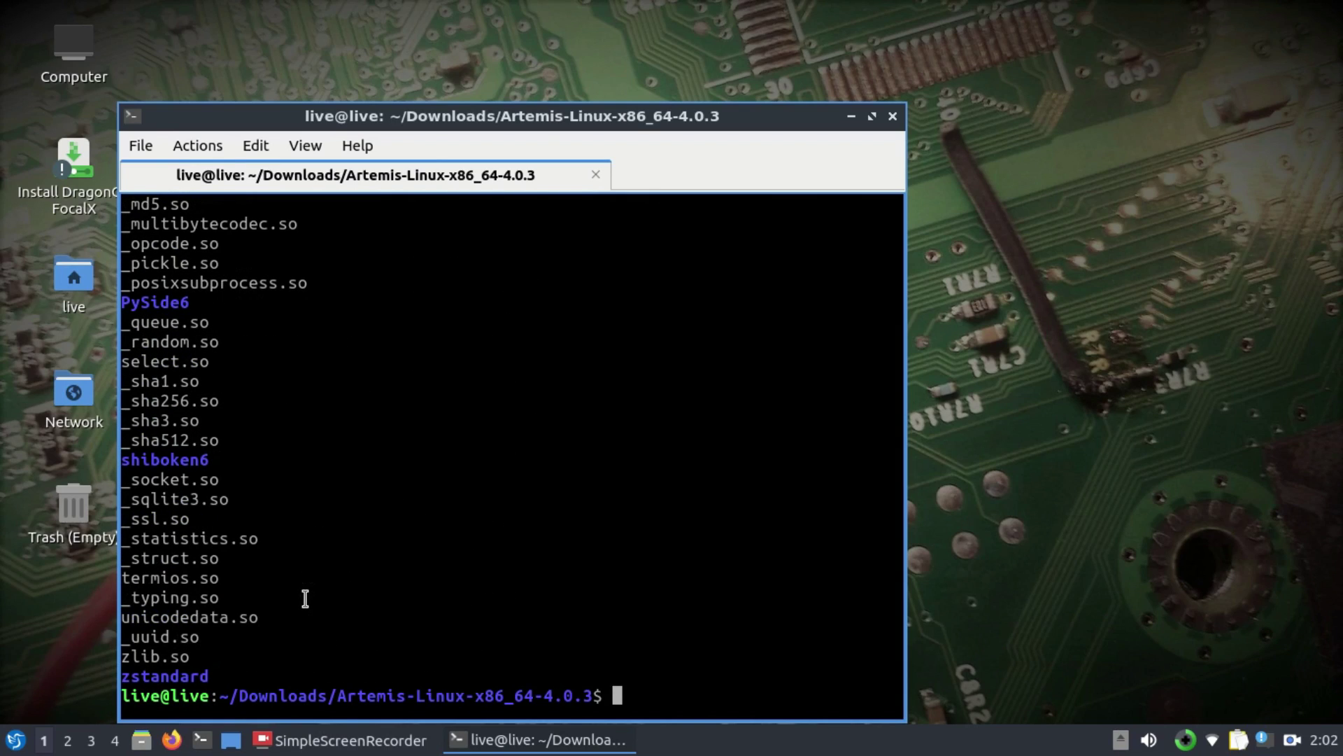
Step: Set the permissions of app.bin to 700 with "sudo chmod 700 app.bin"
type("sudo chmod")
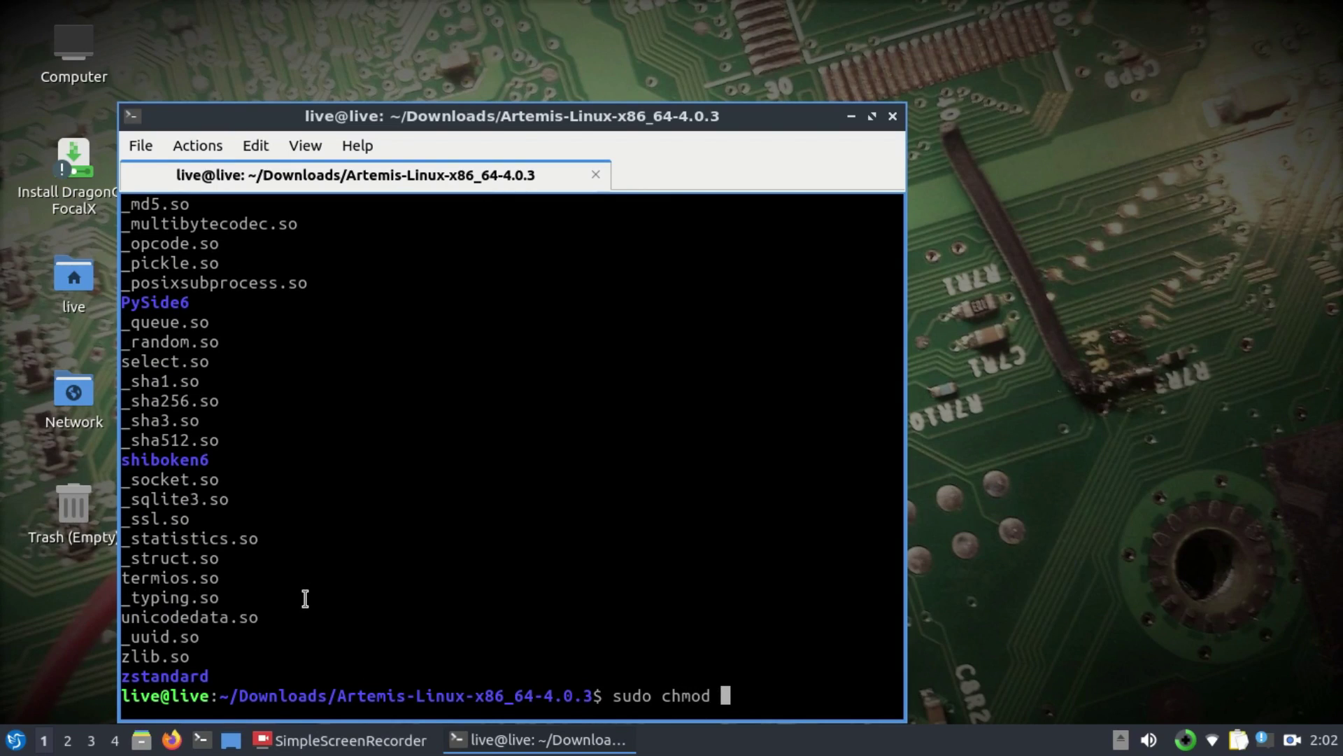
type(" 700 app")
key("Tab")
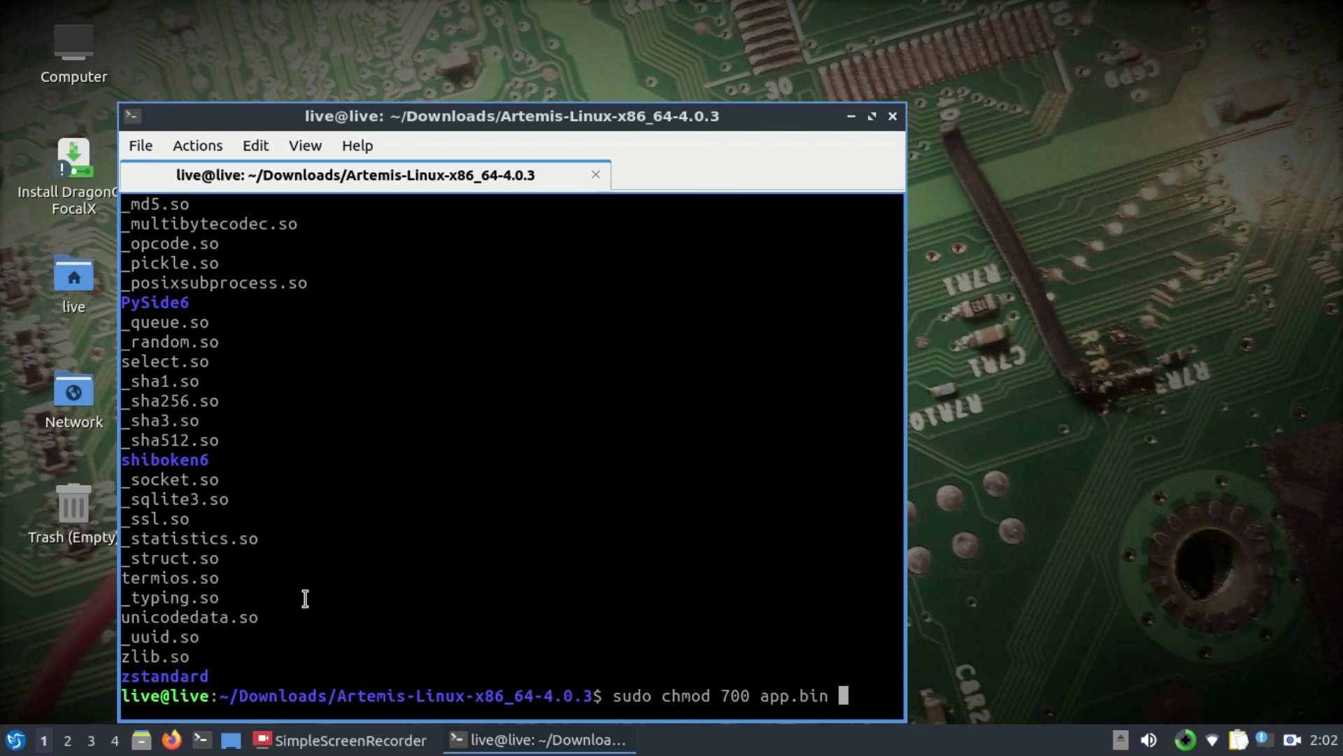
key("Return")
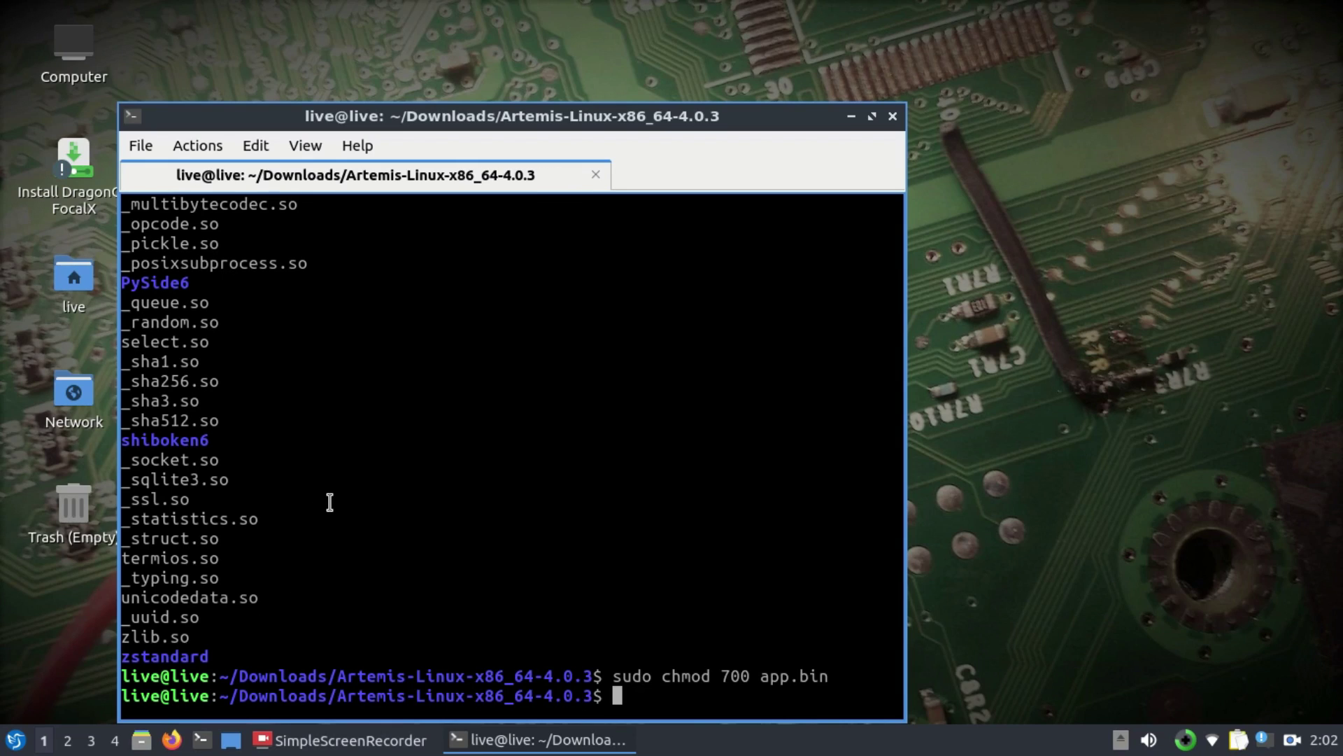
Step: List the Artemis folder again and check in the listing whether app.bin is marked as executable
scroll(330, 501, "up", 20)
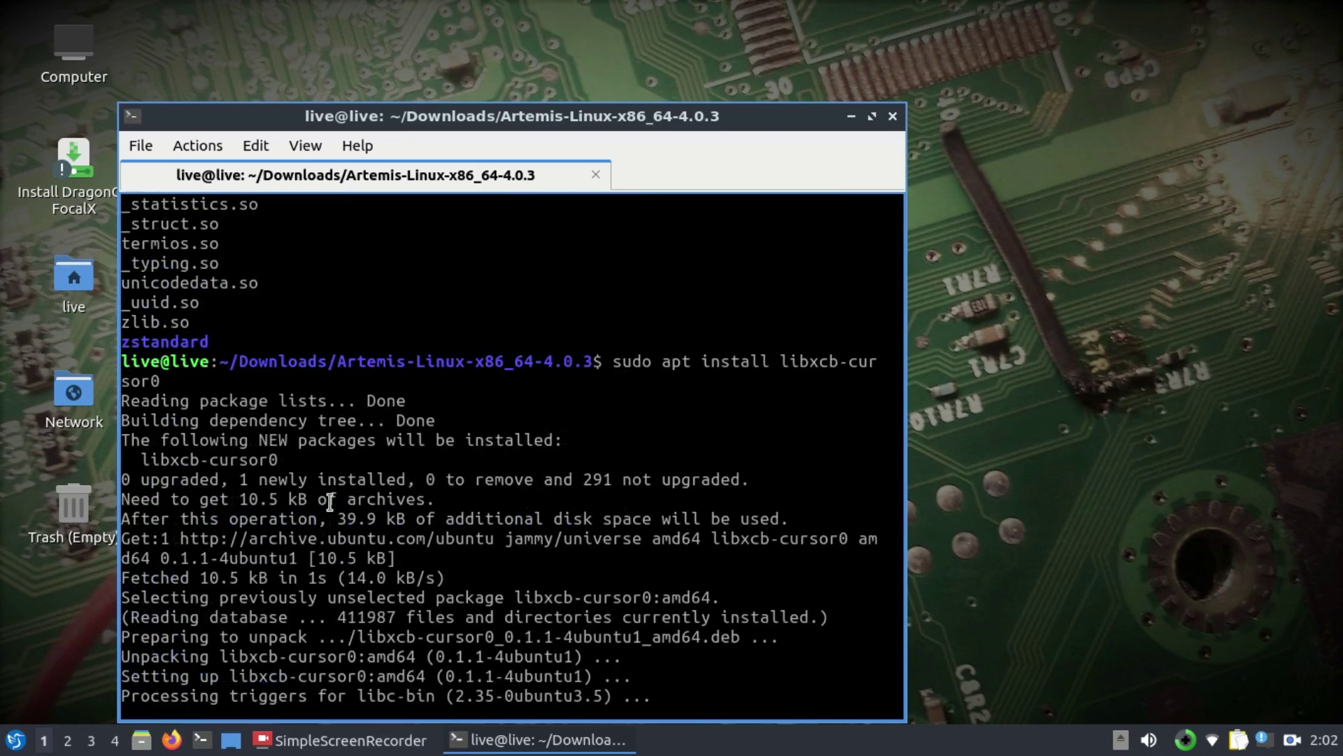
scroll(329, 502, "down", 7)
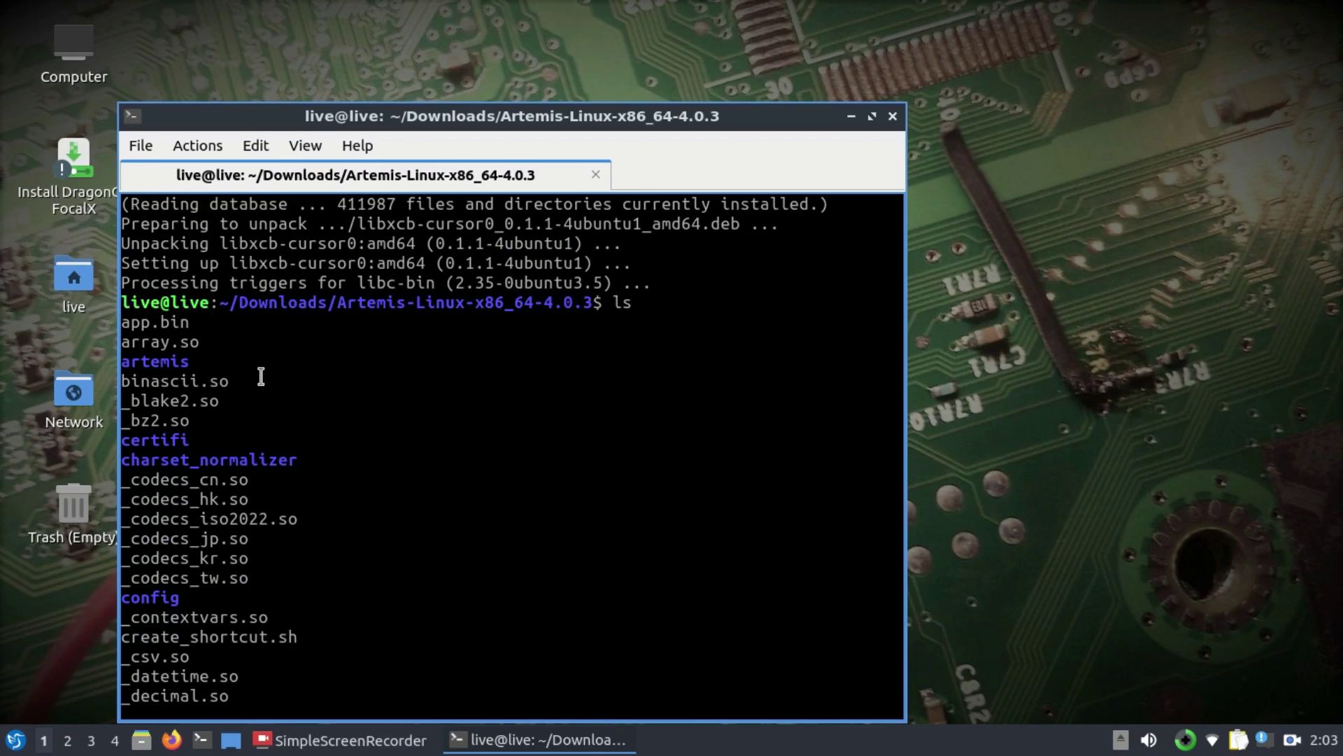
scroll(307, 433, "down", 20)
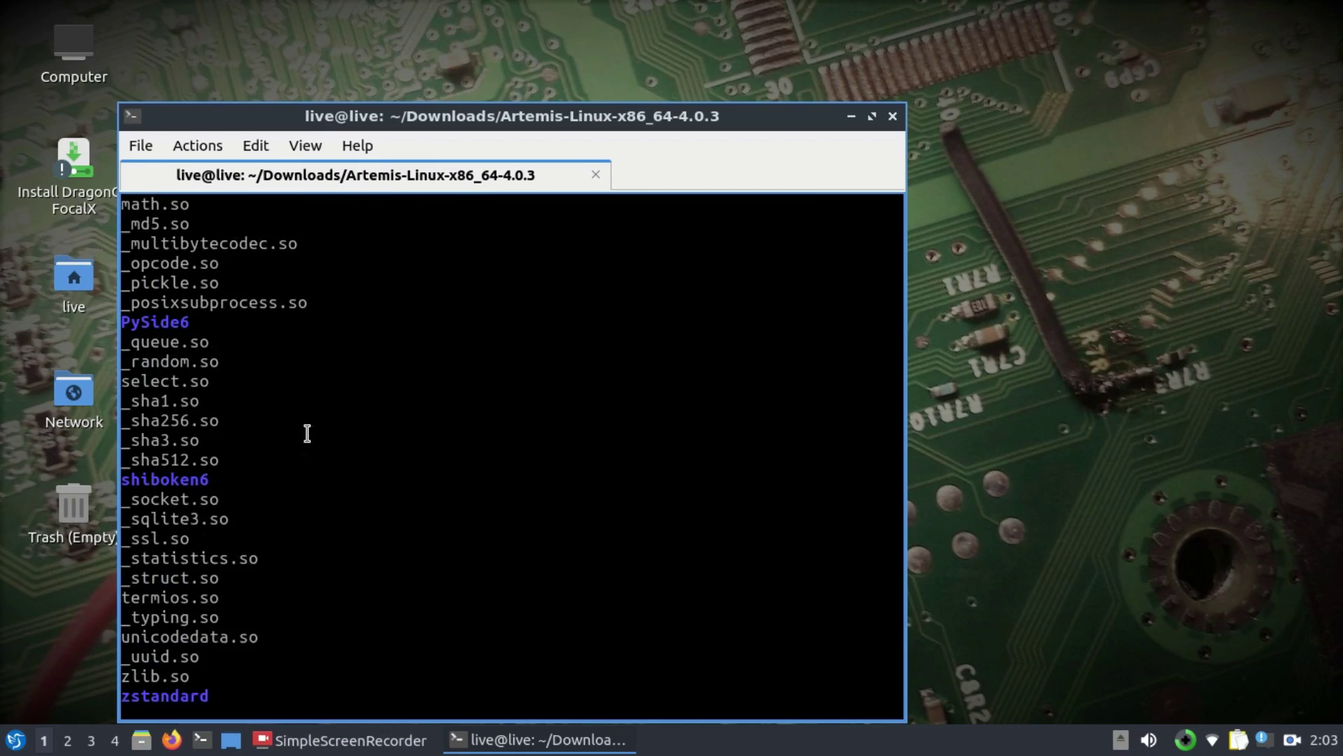
scroll(307, 433, "down", 1)
type("ls")
key("Return")
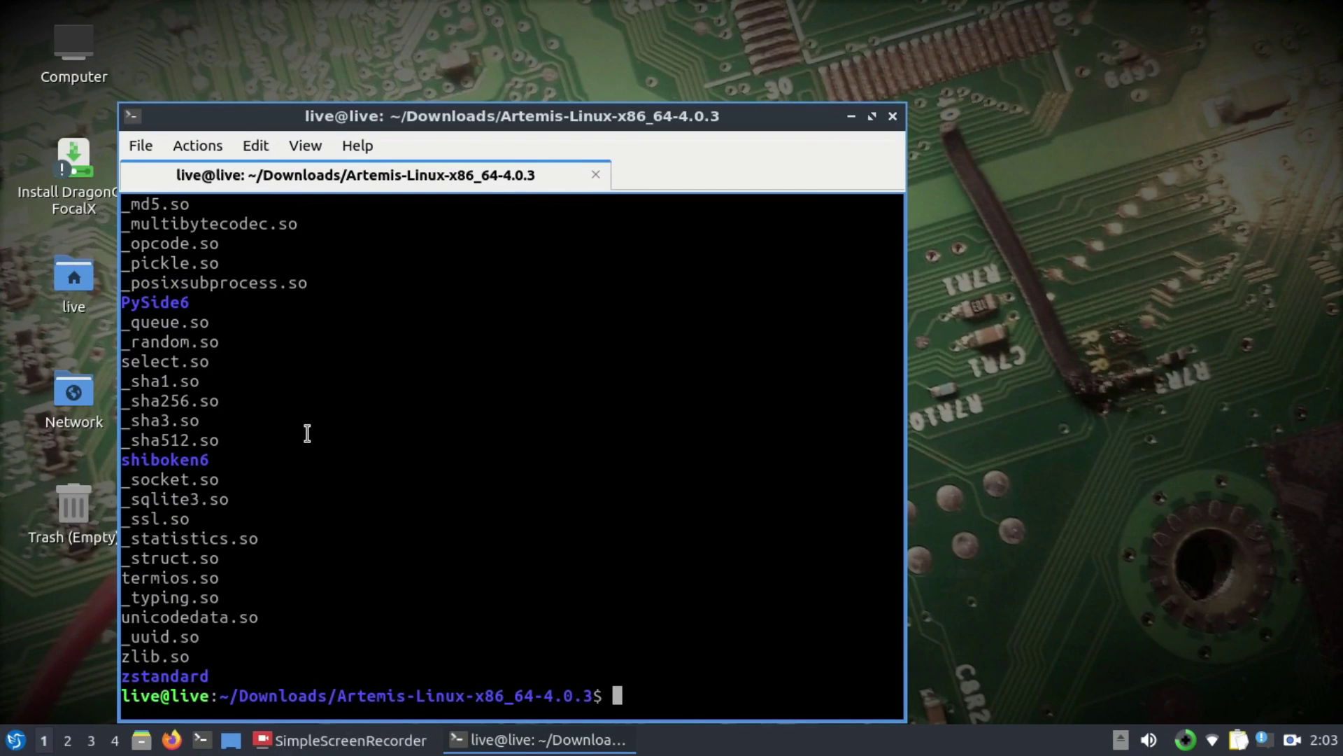
scroll(341, 421, "up", 20)
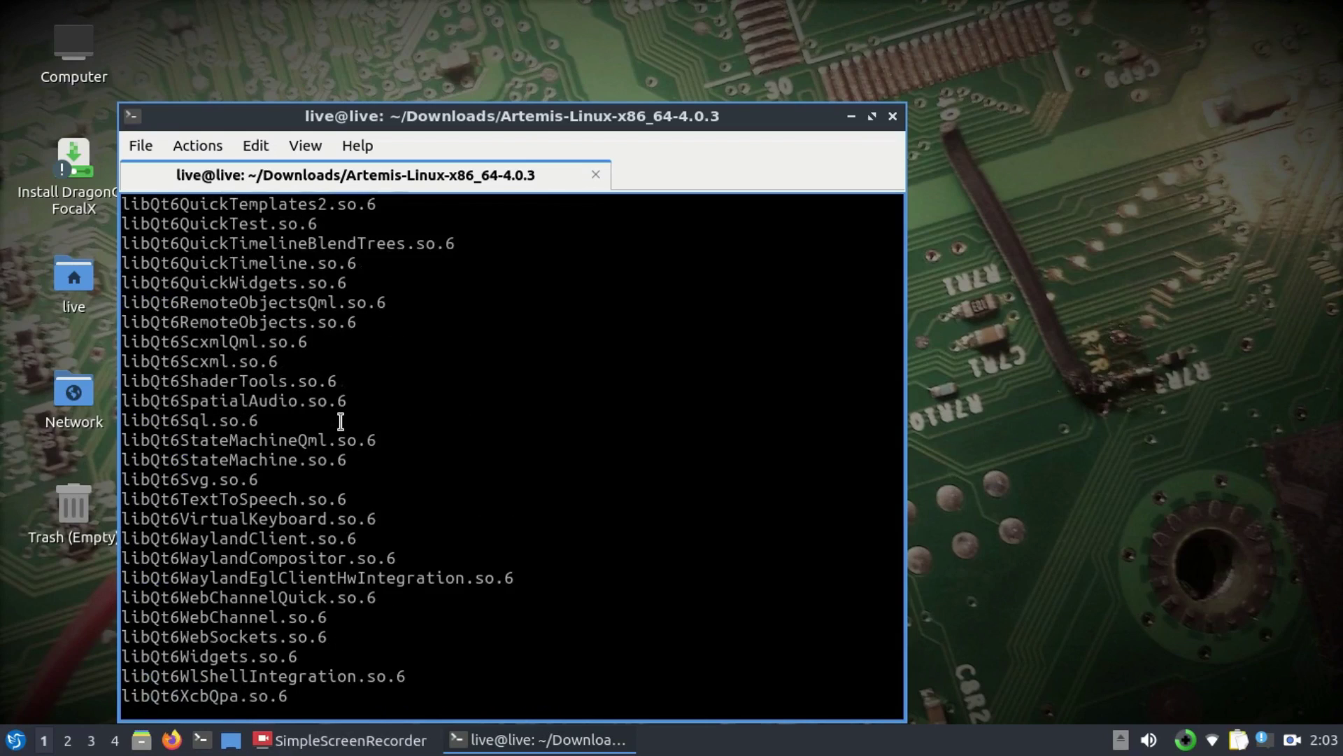
scroll(341, 420, "up", 7)
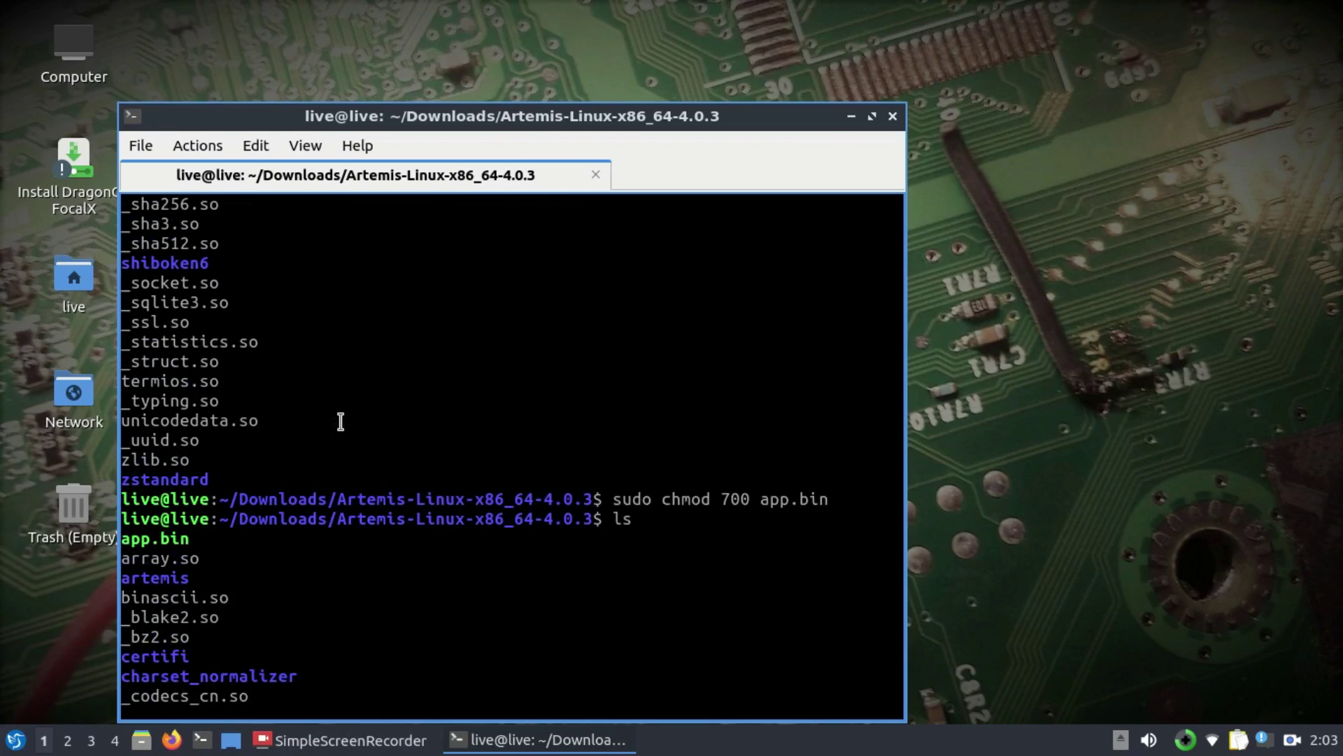
scroll(312, 613, "down", 5)
scroll(311, 614, "down", 20)
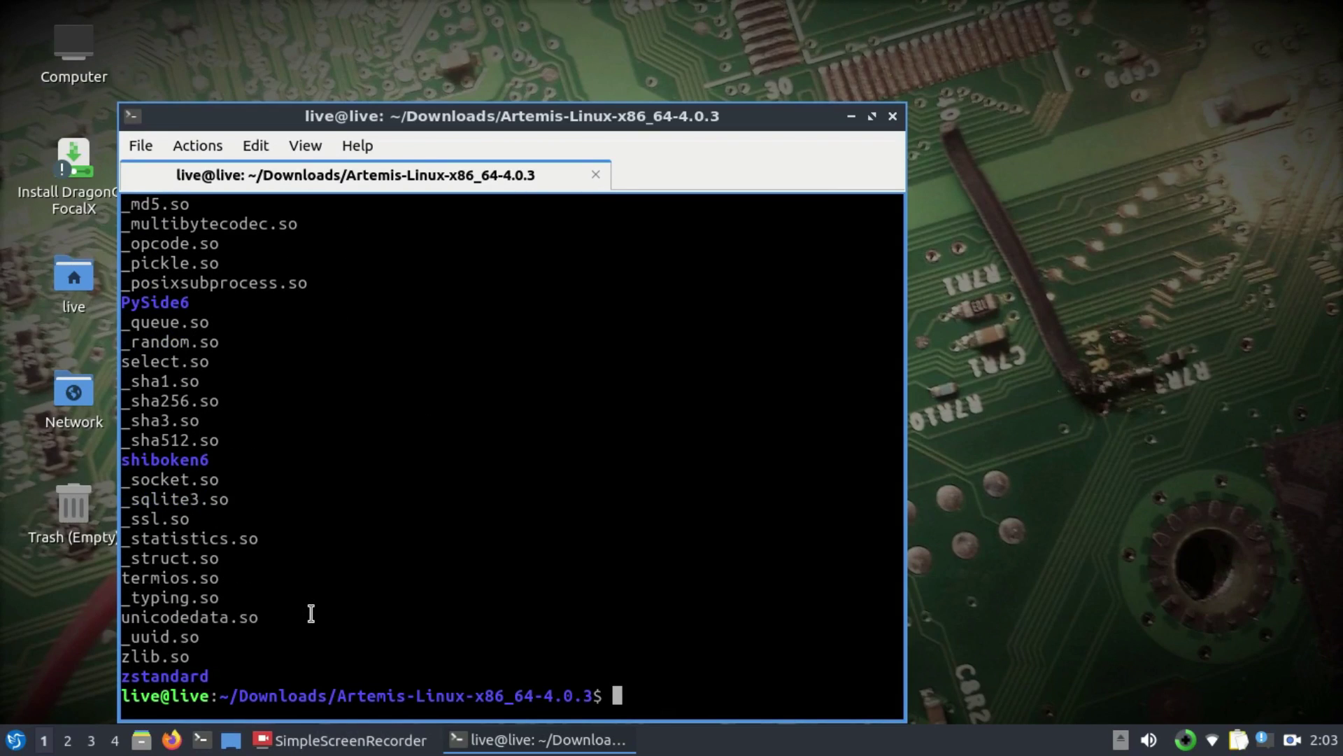
Step: Launch Artemis with "./app.bin" and accept the download of the SigID database
type("./app.")
key("Tab")
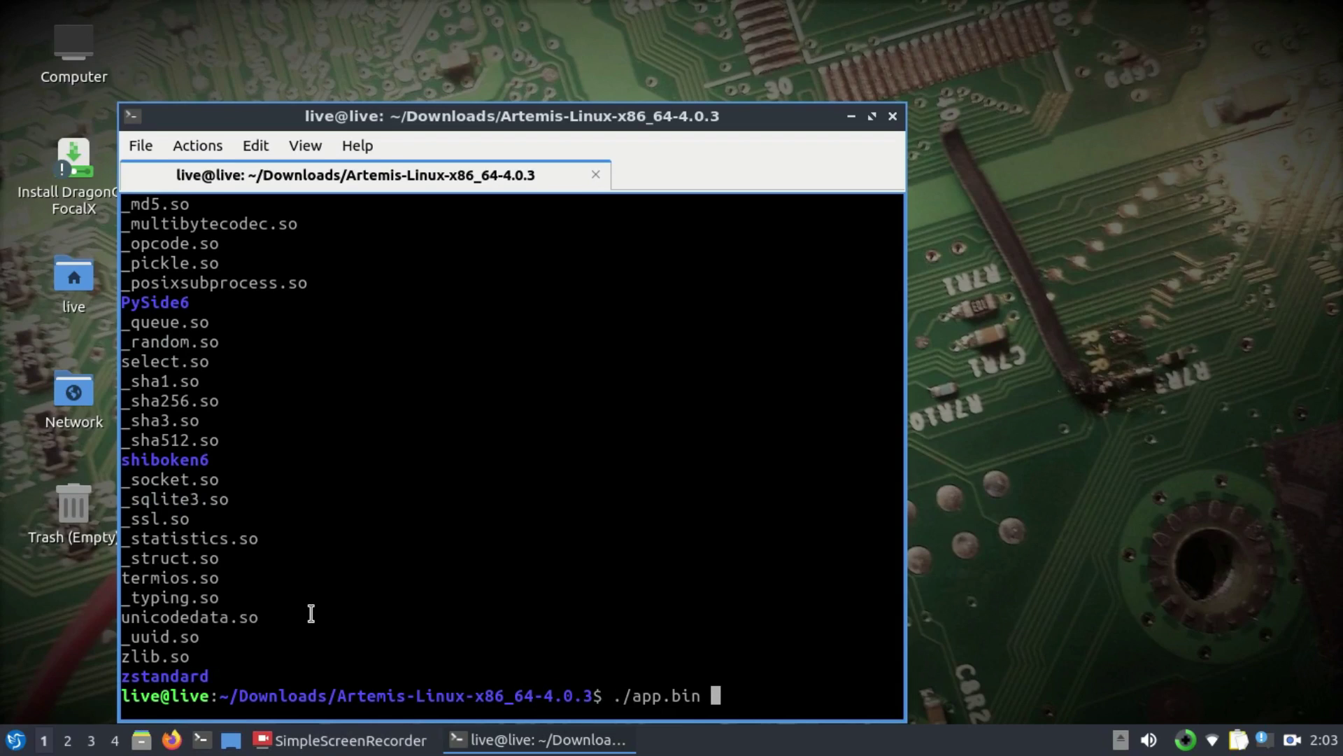
key("Return")
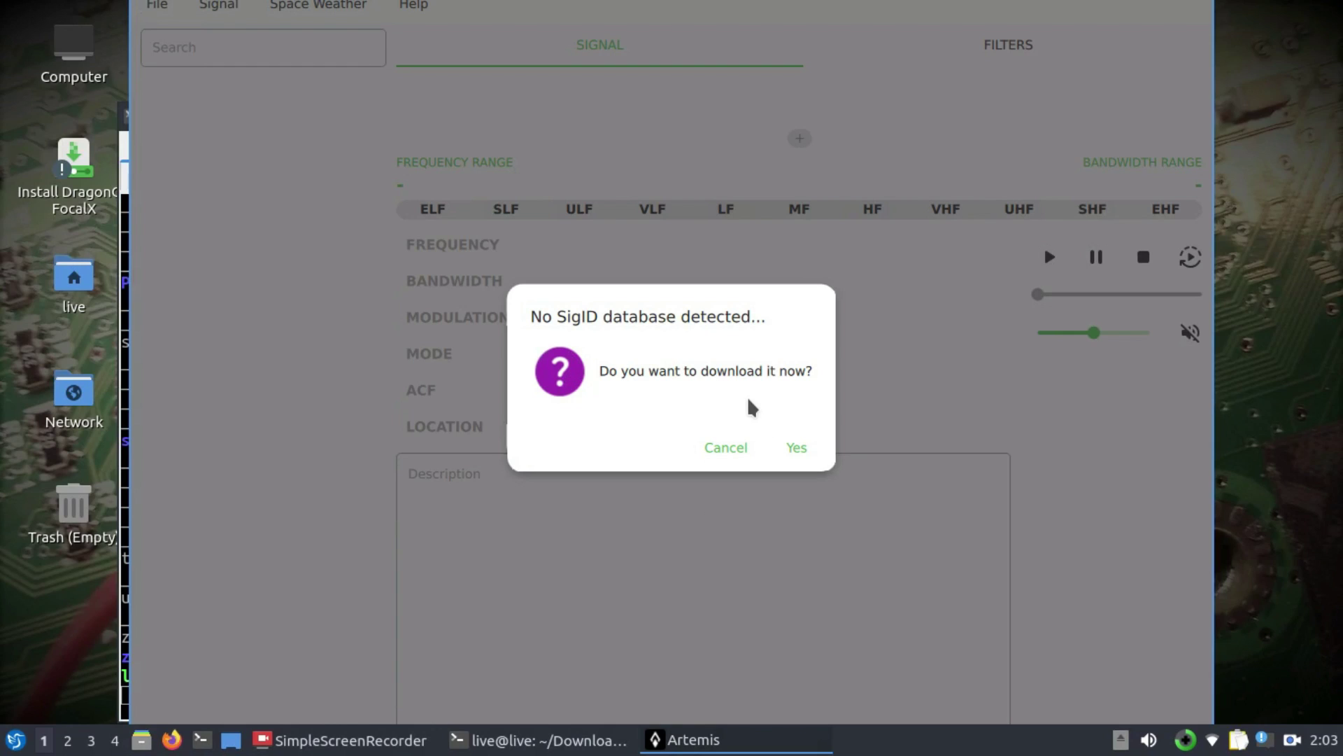
left_click(796, 449)
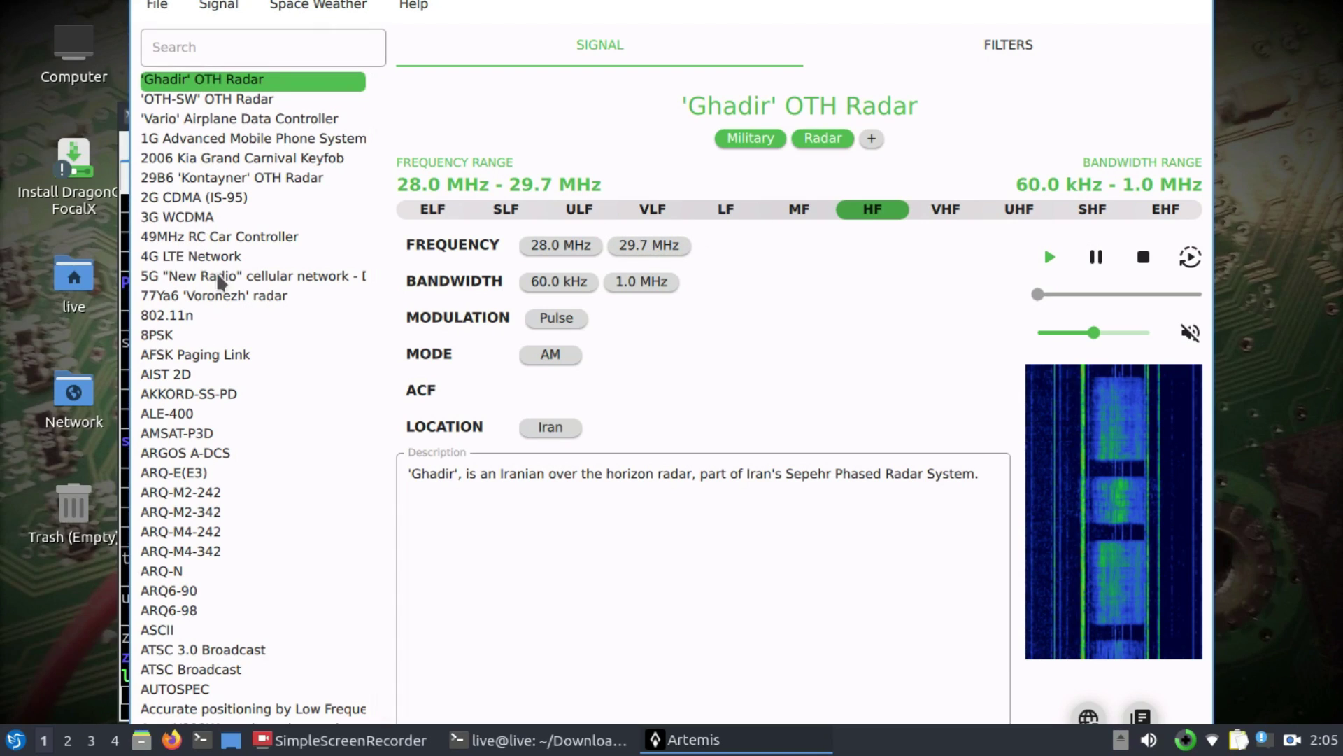
Step: Open the 4G LTE Network signal, play its audio sample at maximum volume, and stop the playback
left_click(177, 256)
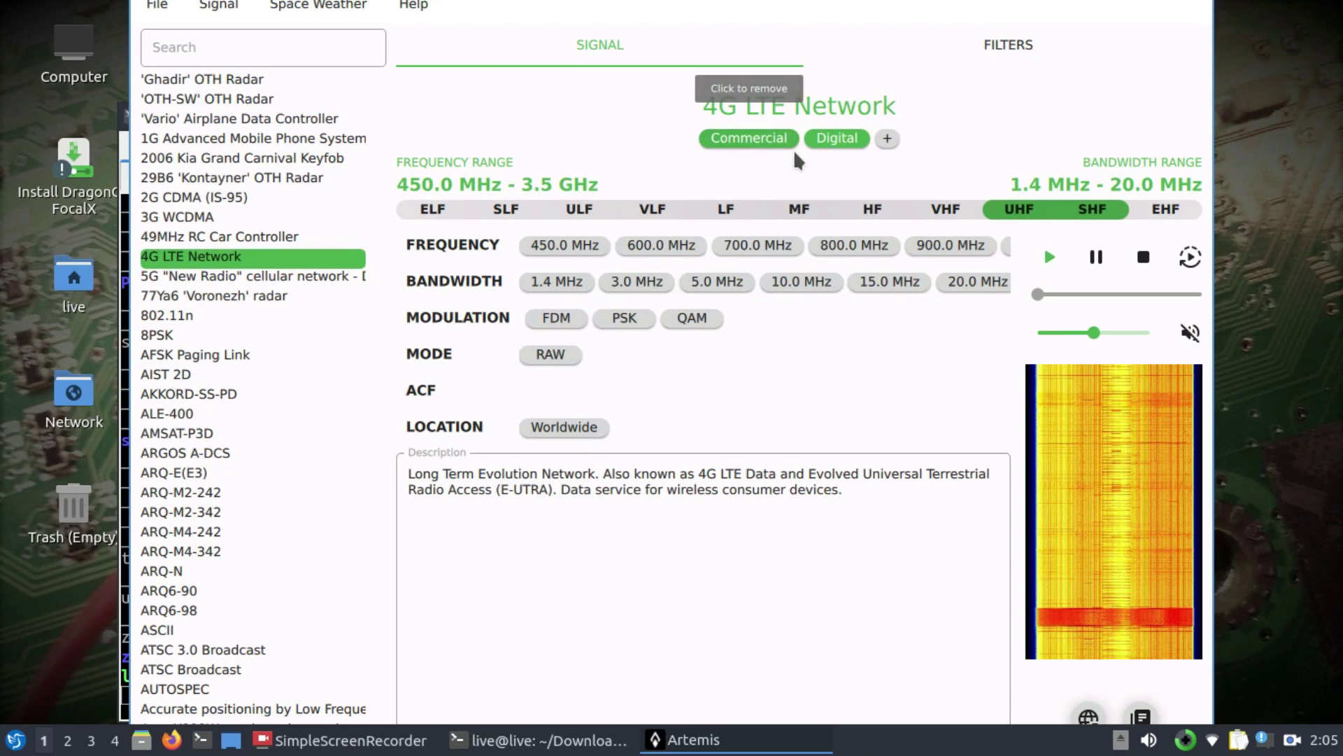
left_click(1049, 259)
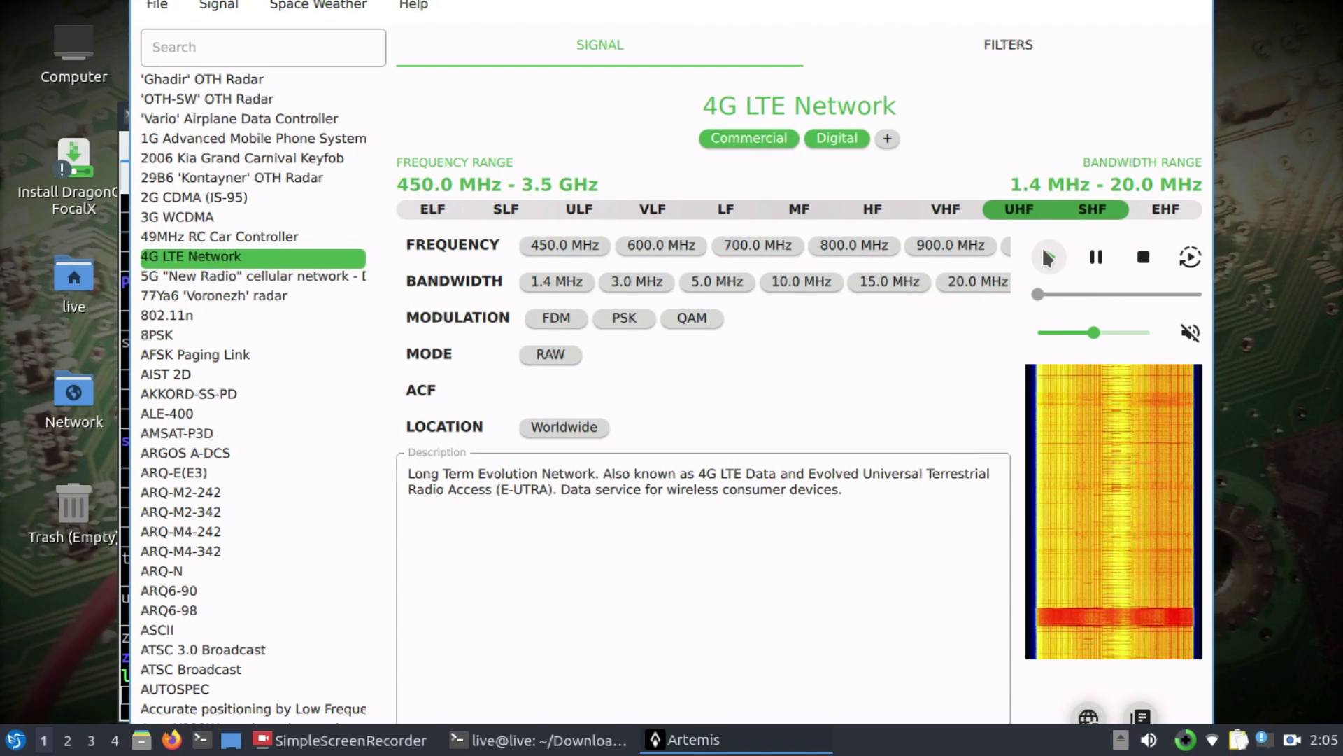
left_click(1044, 252)
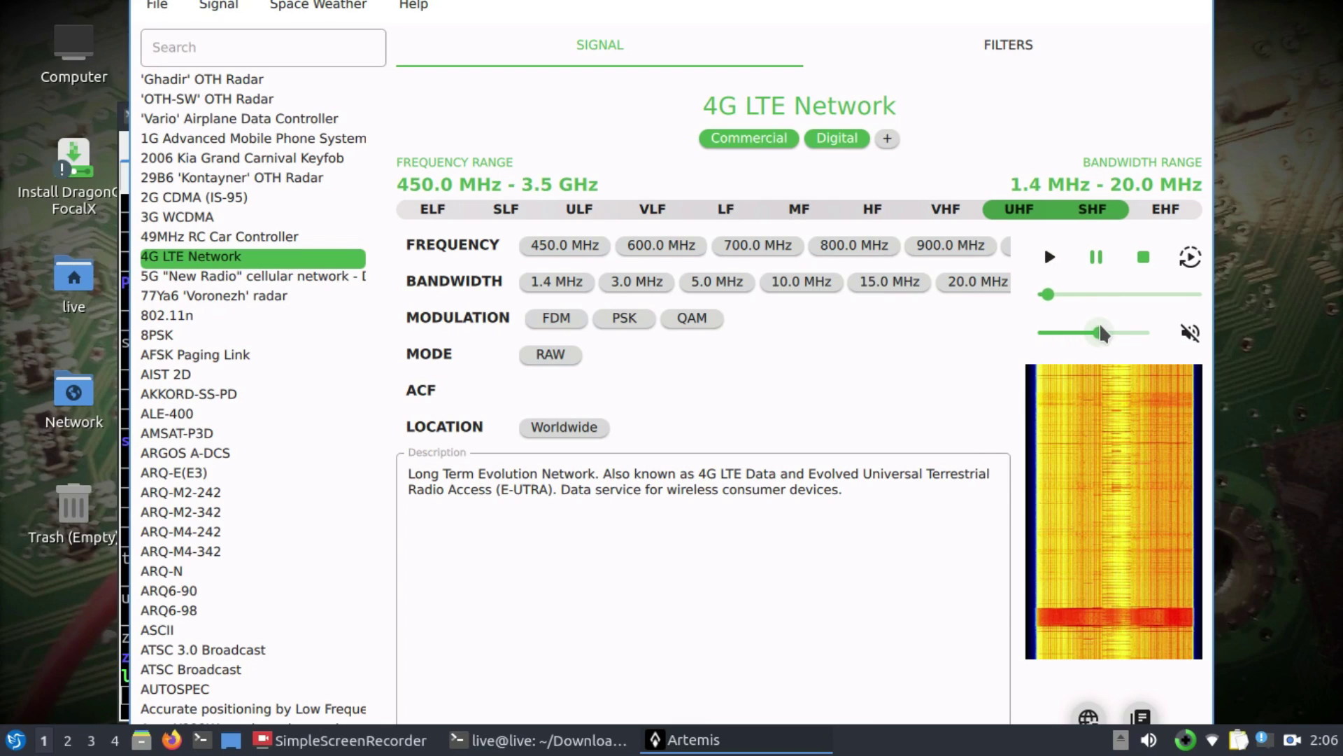
left_click_drag(1095, 328, 1167, 330)
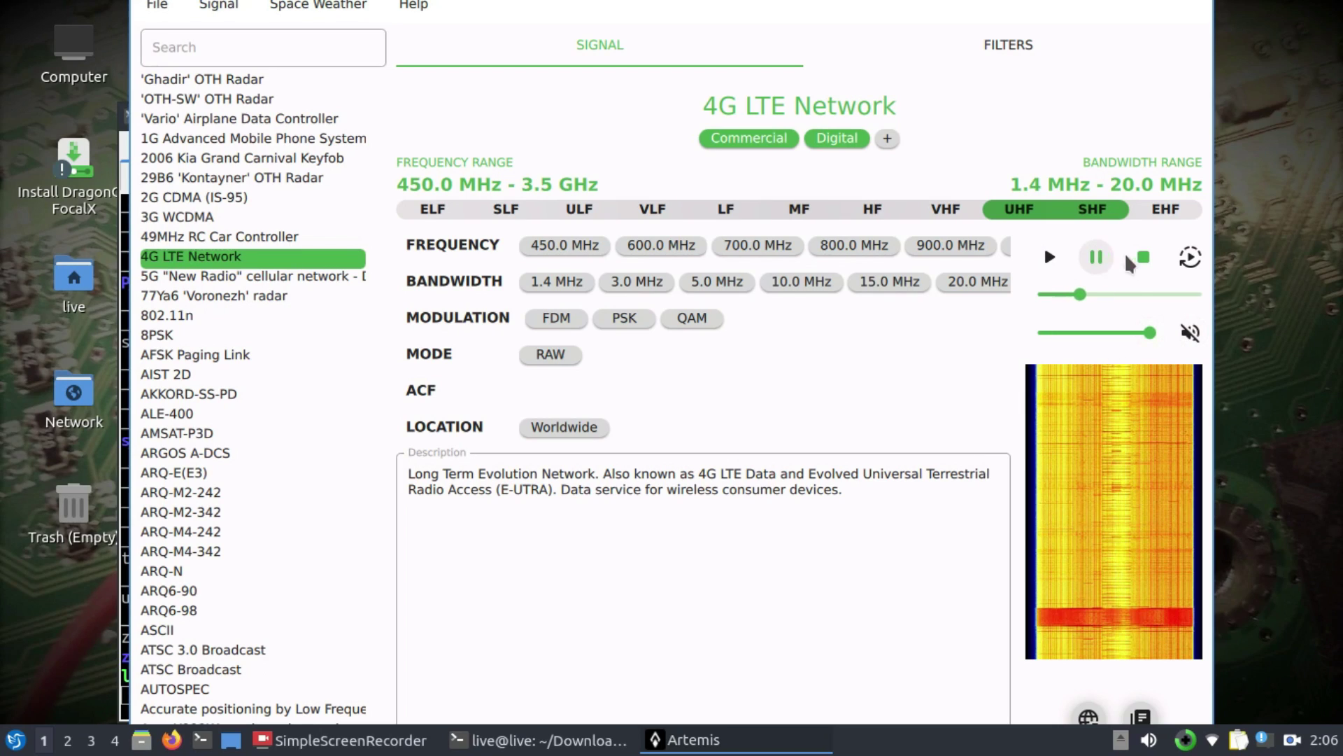
left_click(1143, 256)
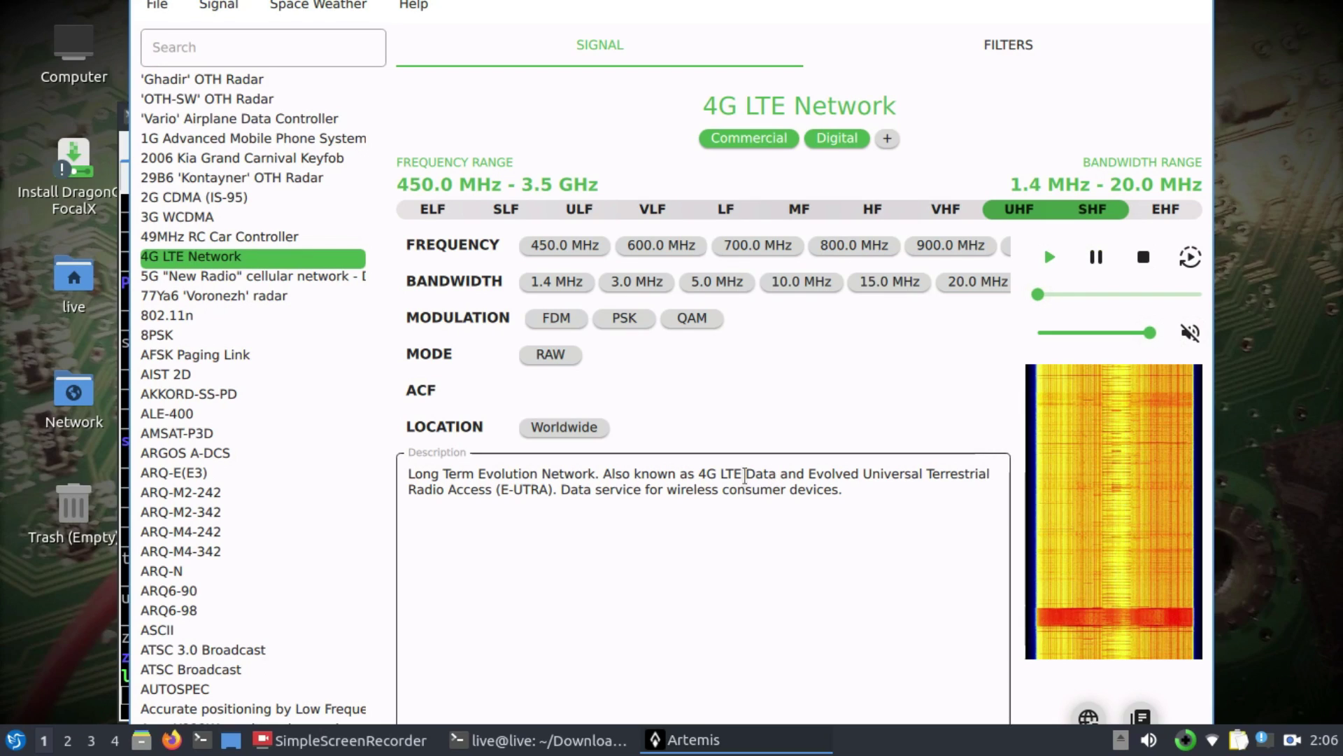
Step: View the edit window of the 4G LTE Network's 450.0 MHz frequency and close it without saving
left_click(554, 241)
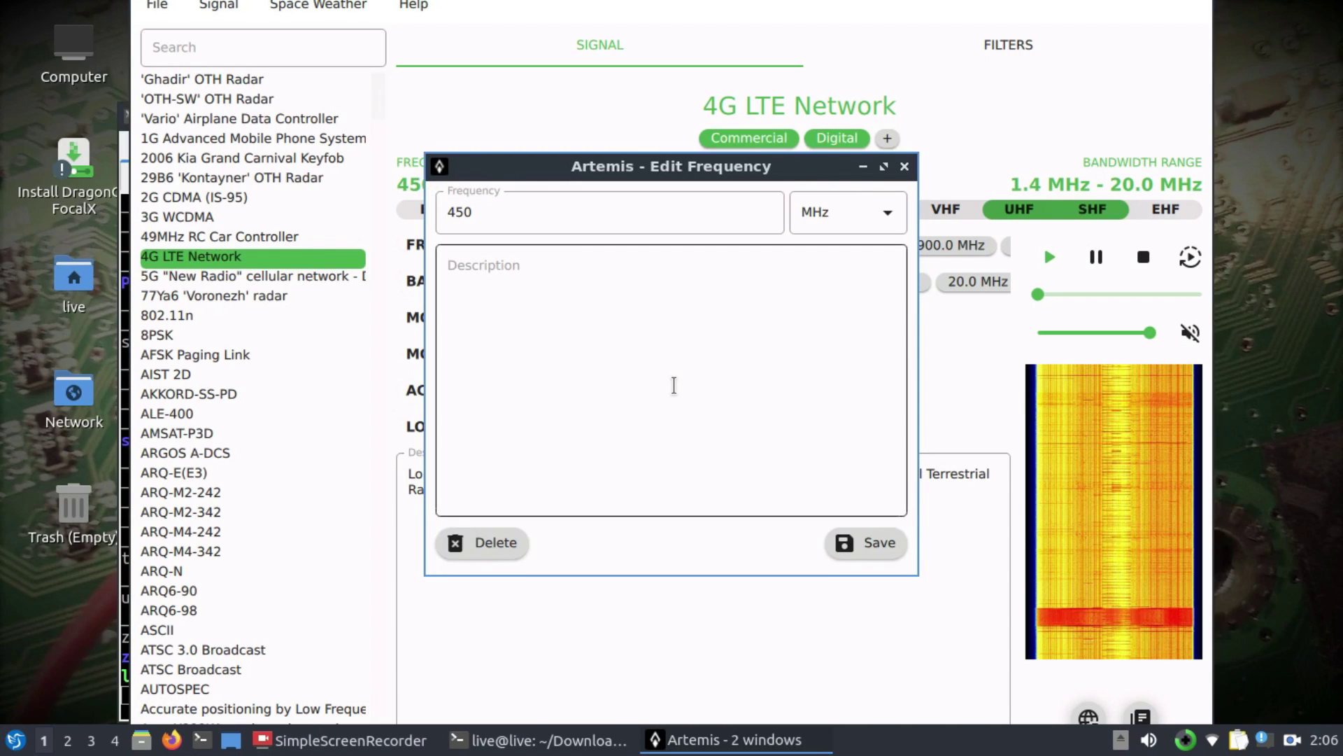
left_click(904, 166)
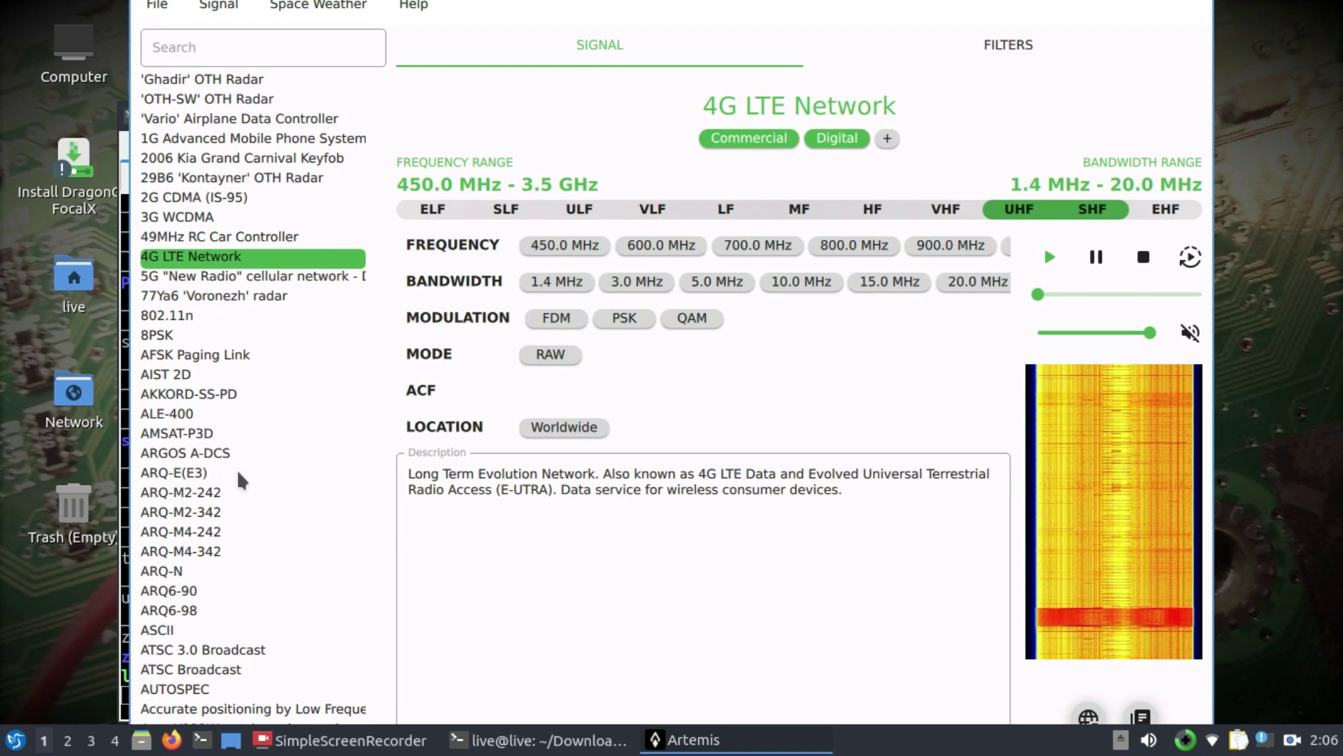
Step: Open the Aircraft Communications Addressing and Reporting System (ACARS) signal, then play and stop its audio sample
scroll(236, 469, "down", 4)
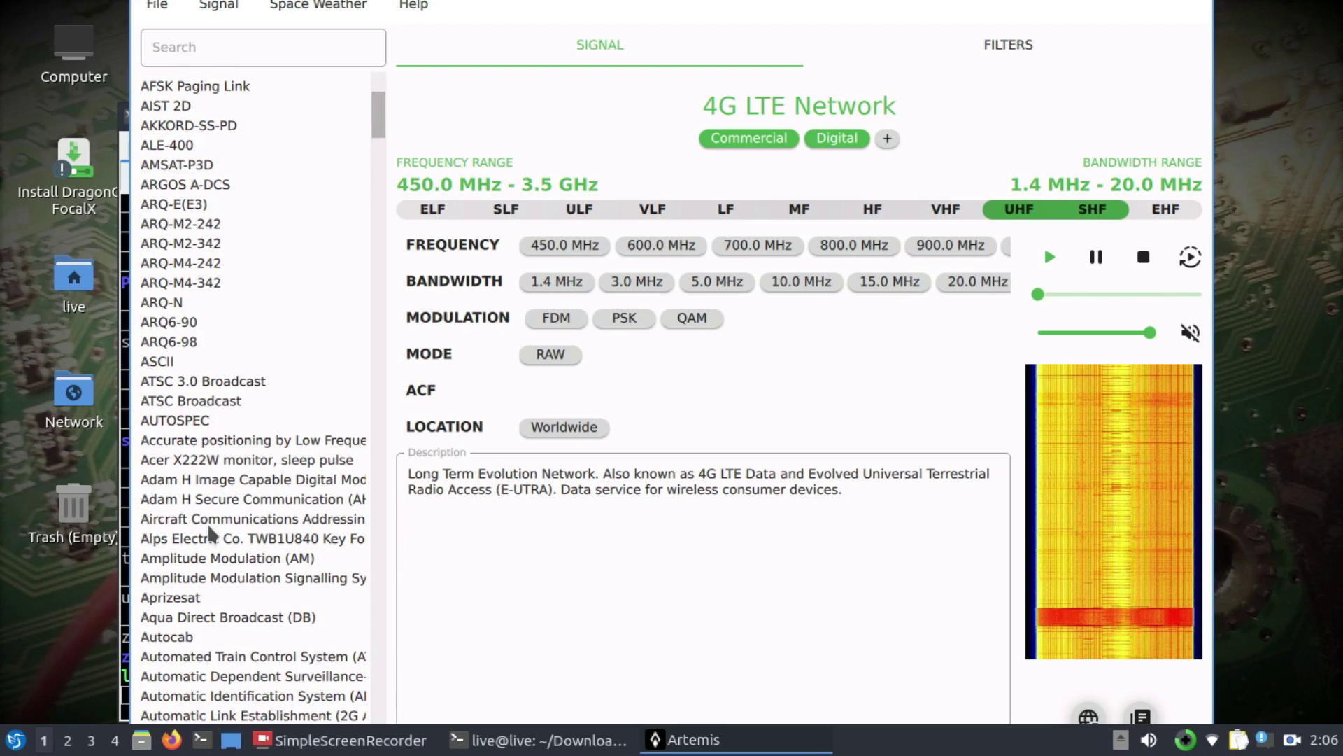
left_click(209, 525)
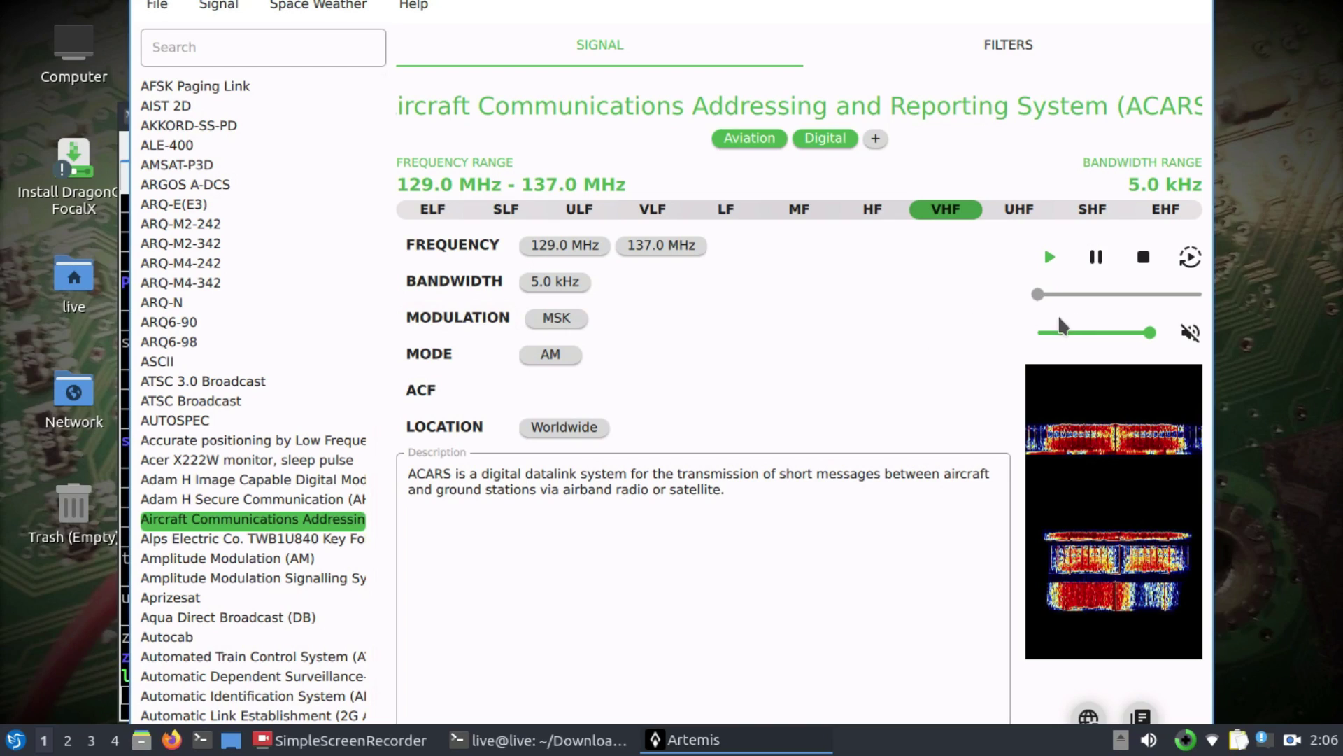
left_click(1049, 259)
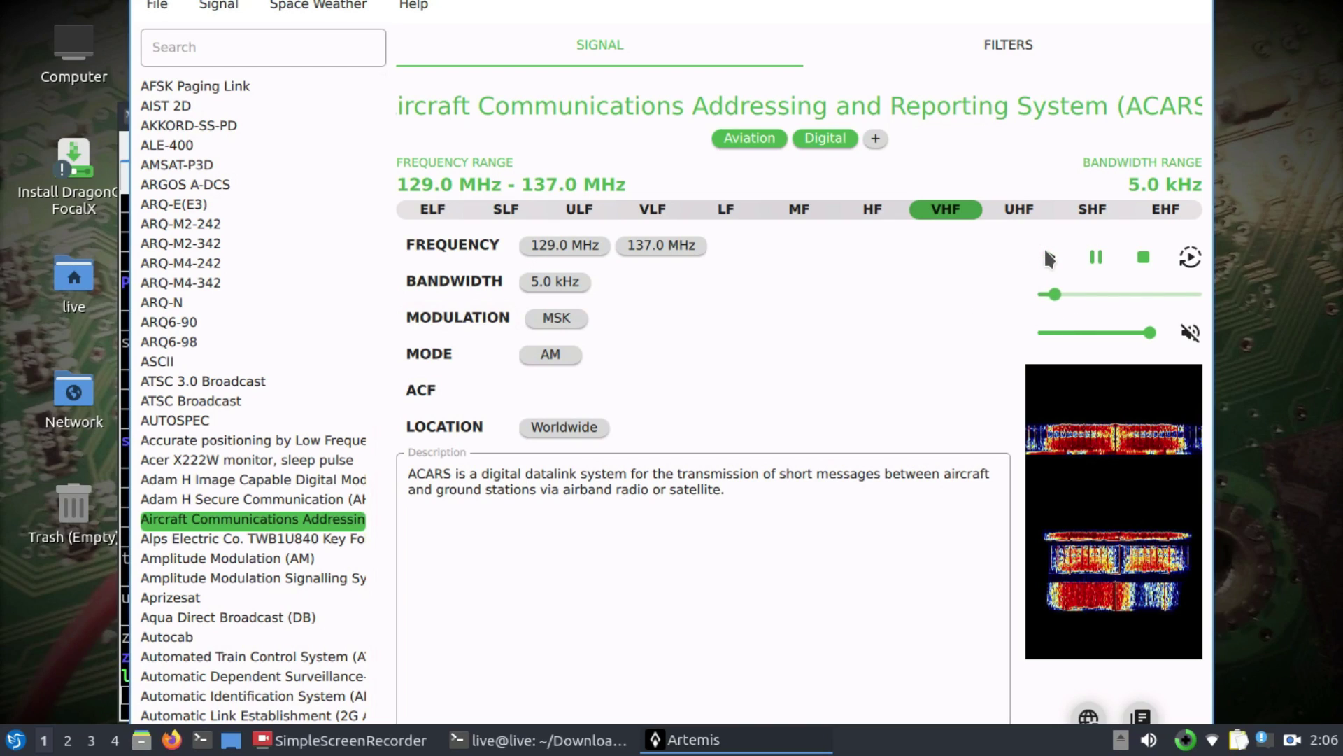
left_click(1144, 257)
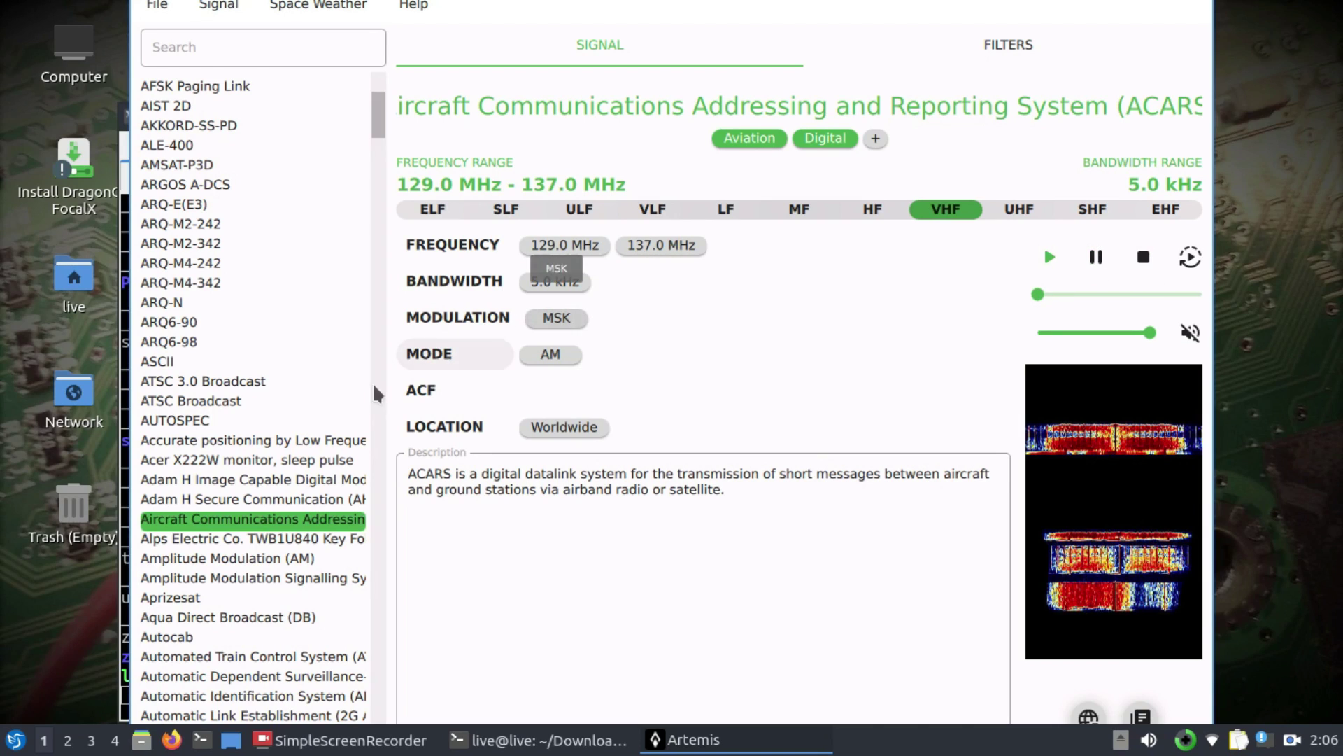
Step: Browse the signal list down to the CIS entries and back up to the ACARS entry
scroll(287, 488, "down", 8)
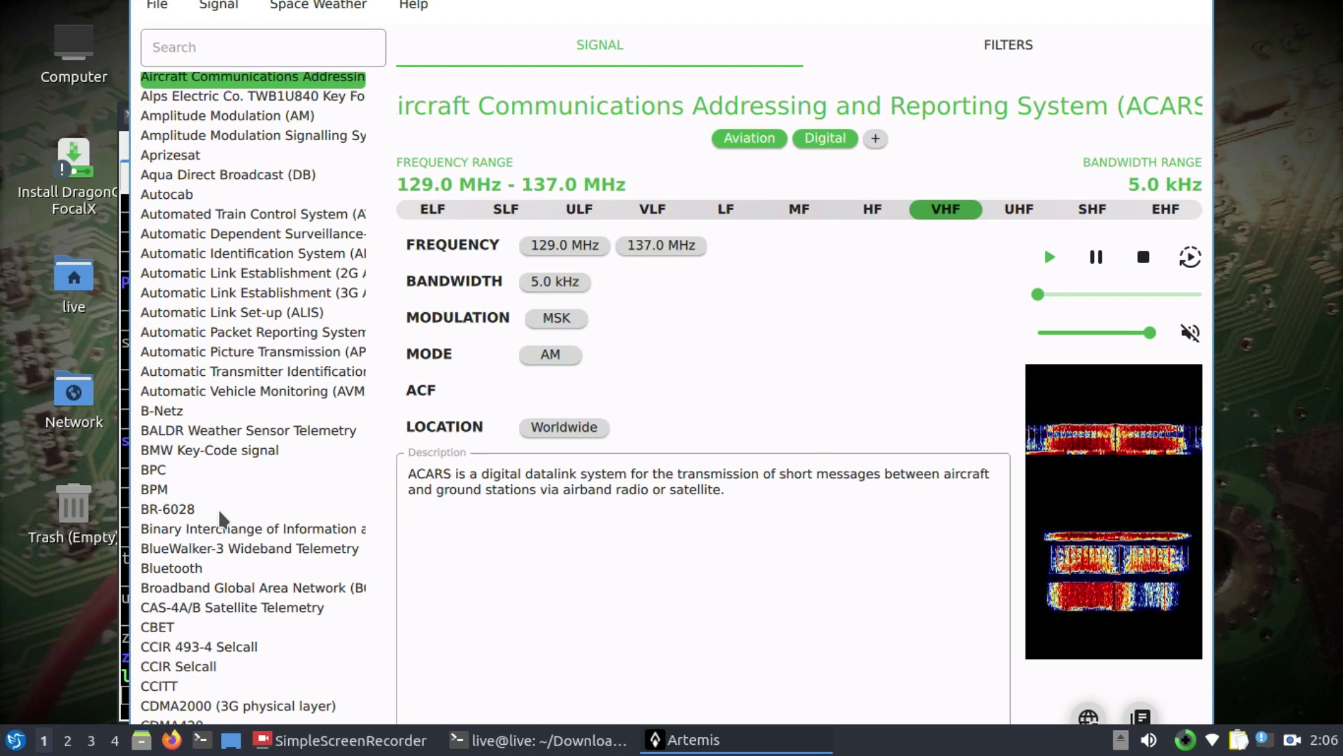
scroll(222, 489, "down", 5)
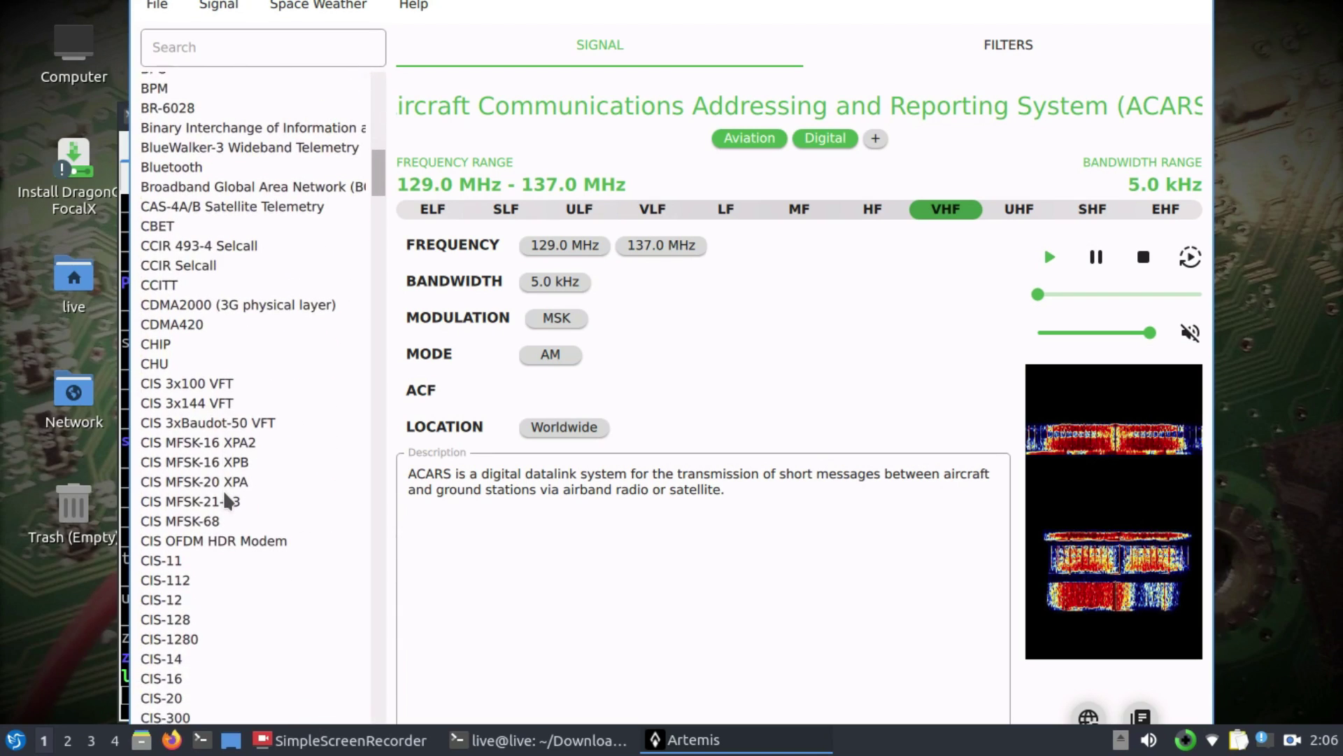
scroll(222, 489, "up", 10)
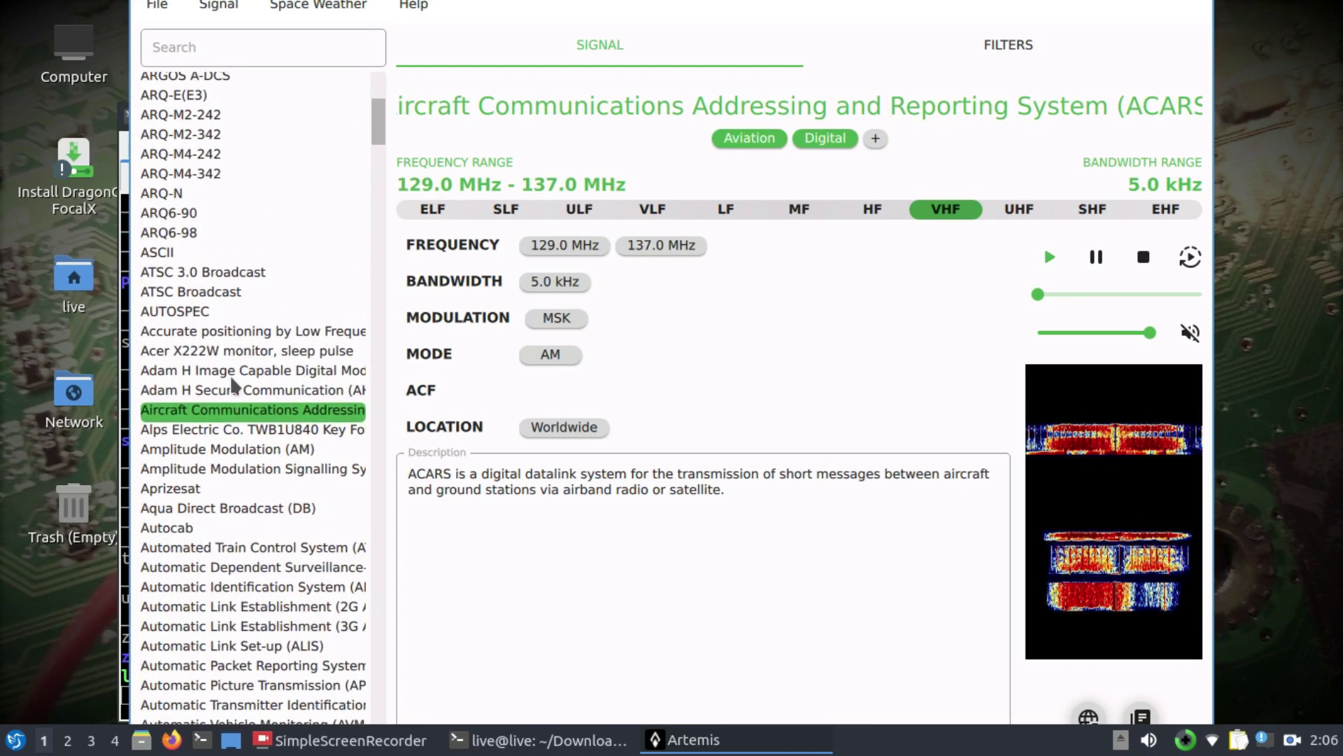
left_click(325, 7)
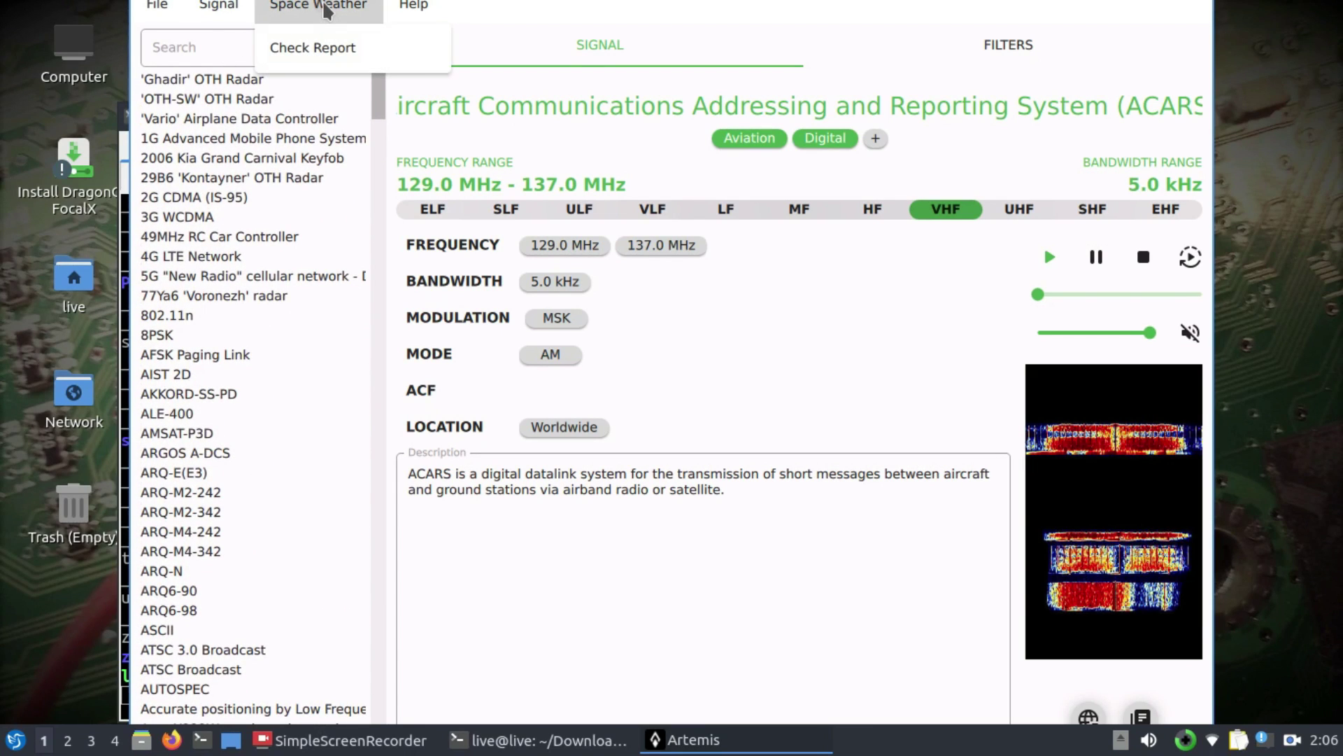
left_click(231, 8)
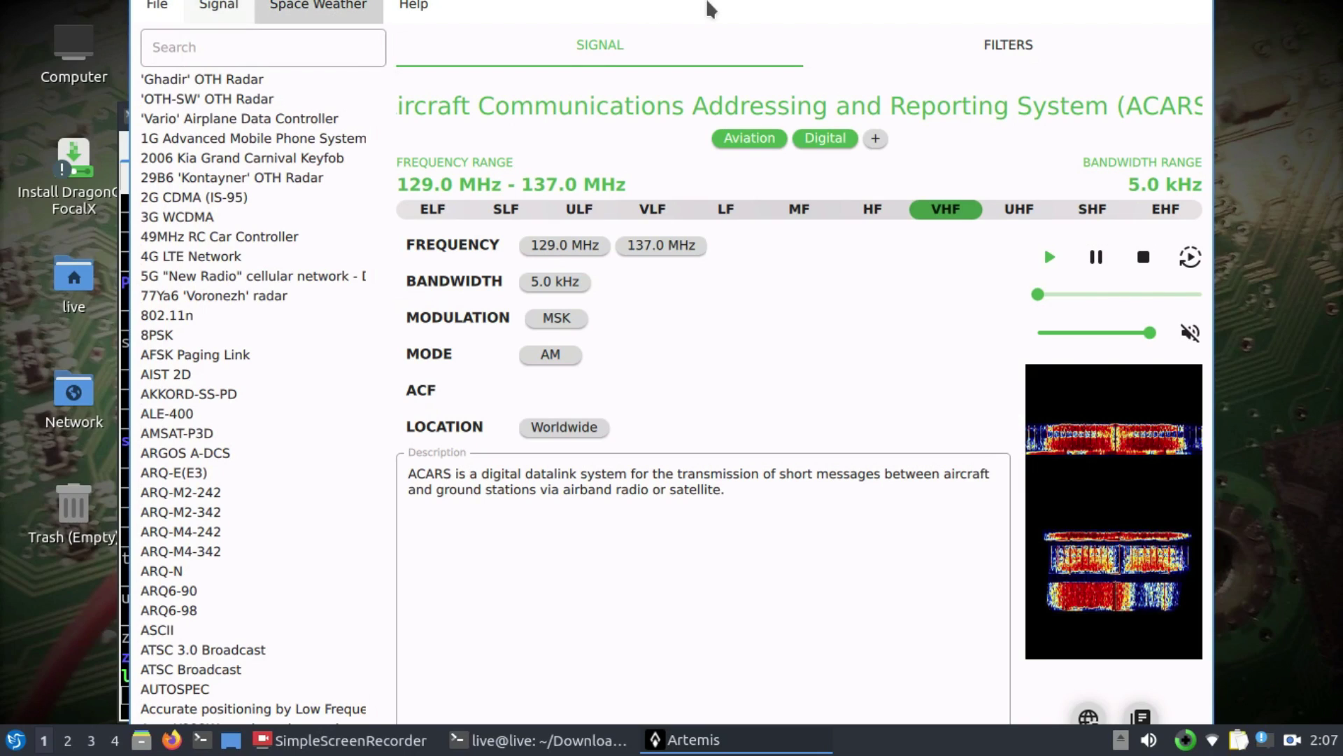
Step: Enable the Location filter and restrict the signal list to the United States
left_click(928, 42)
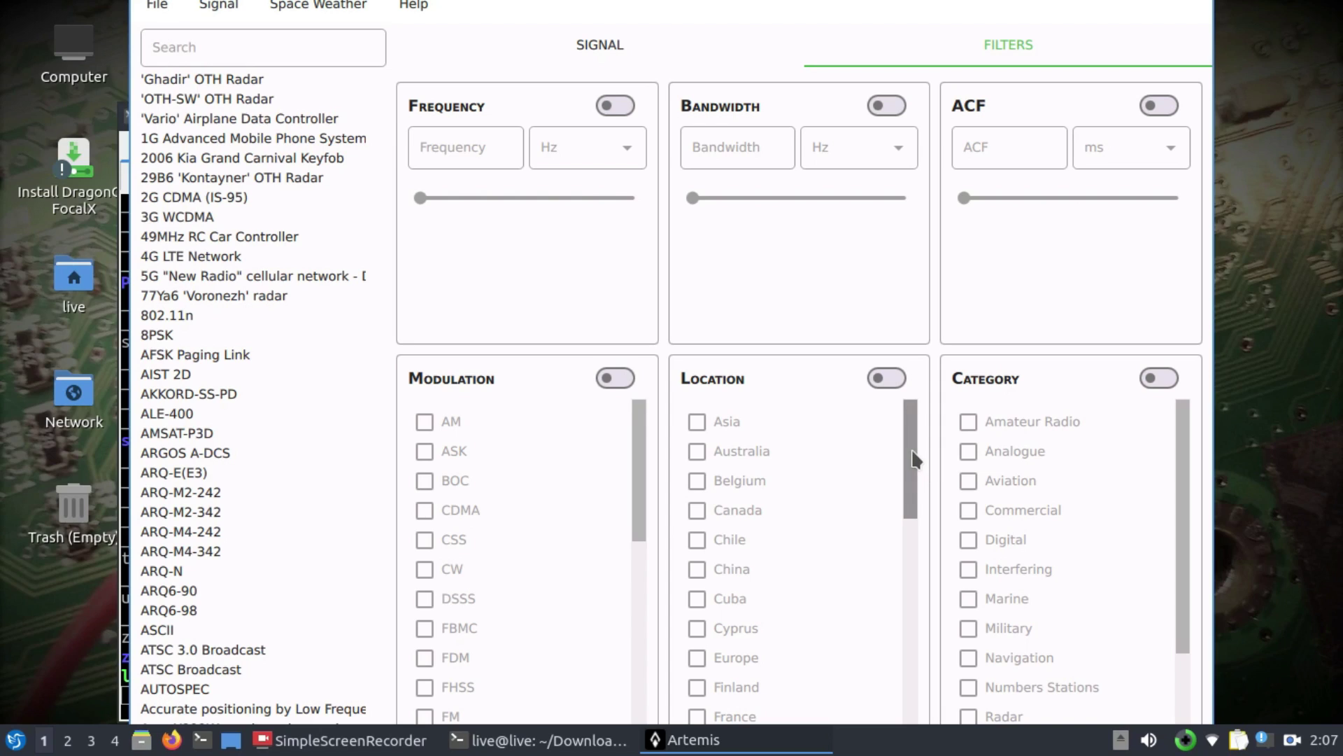
left_click_drag(912, 459, 900, 698)
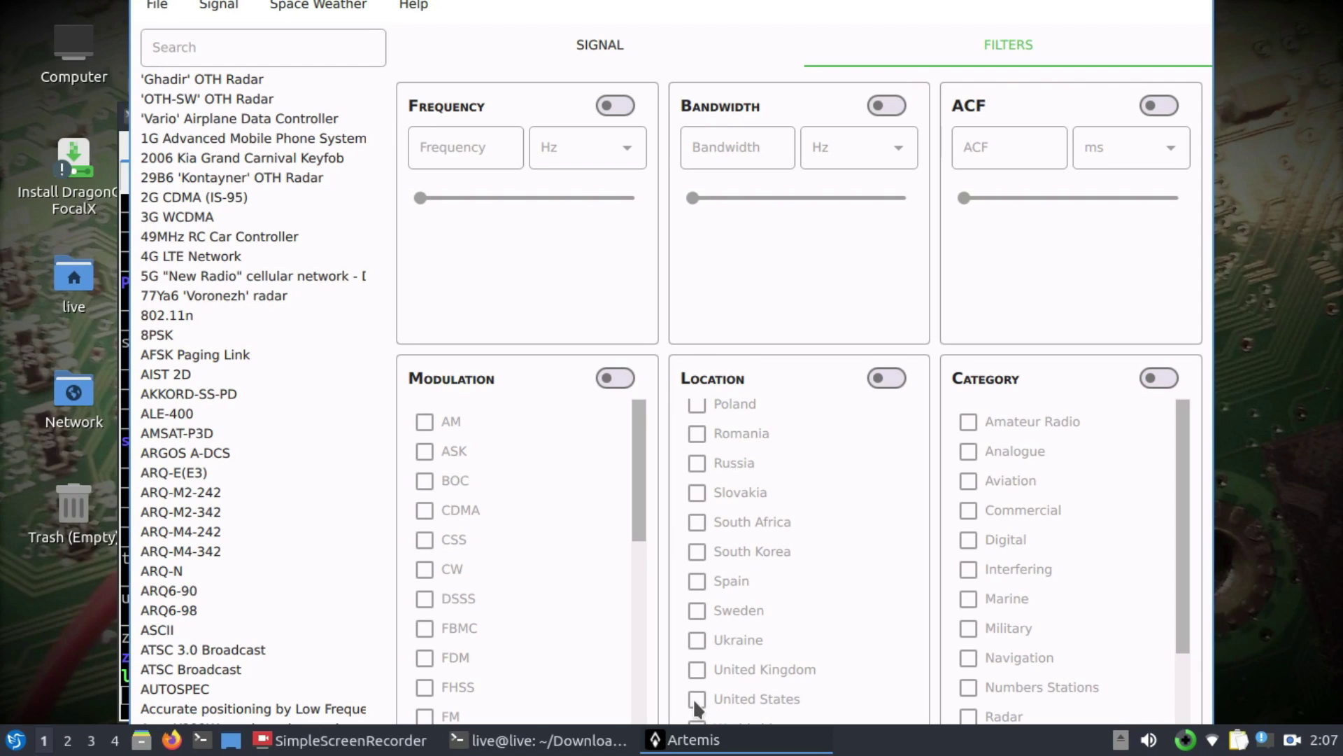
left_click(895, 376)
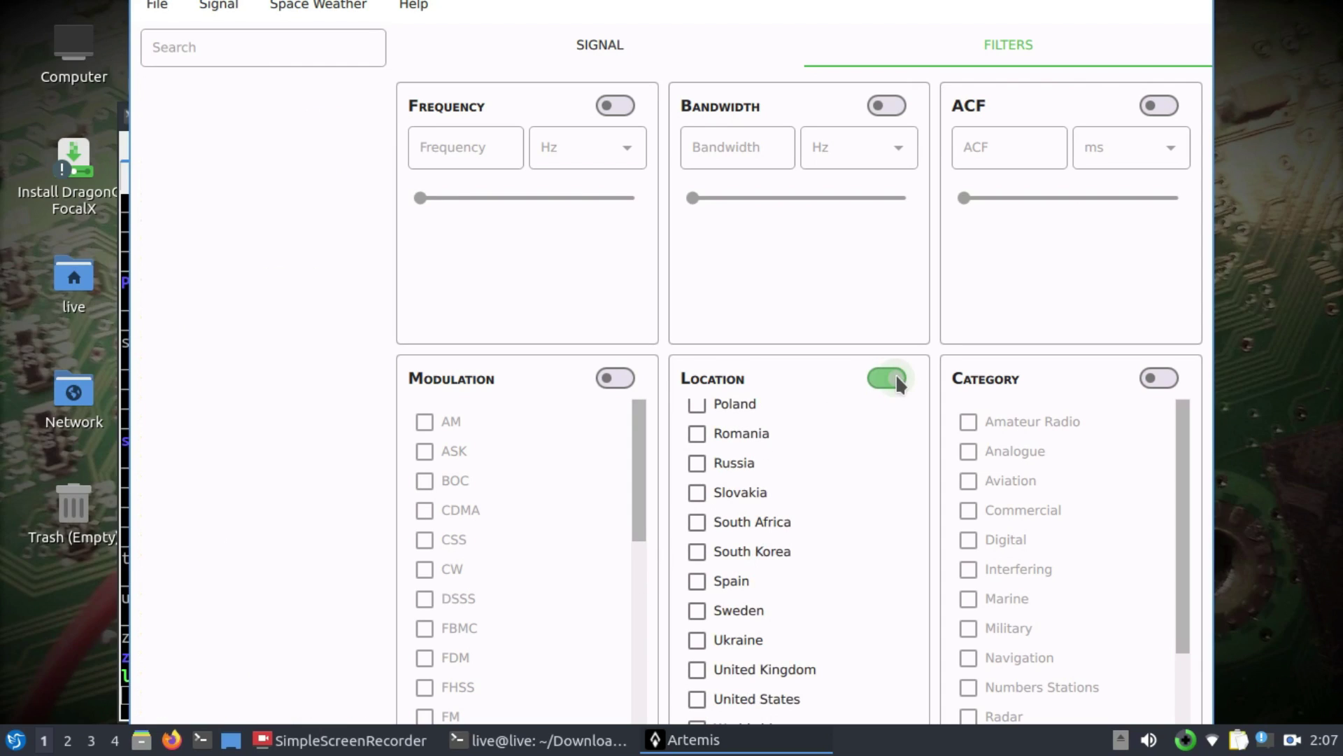
left_click(695, 697)
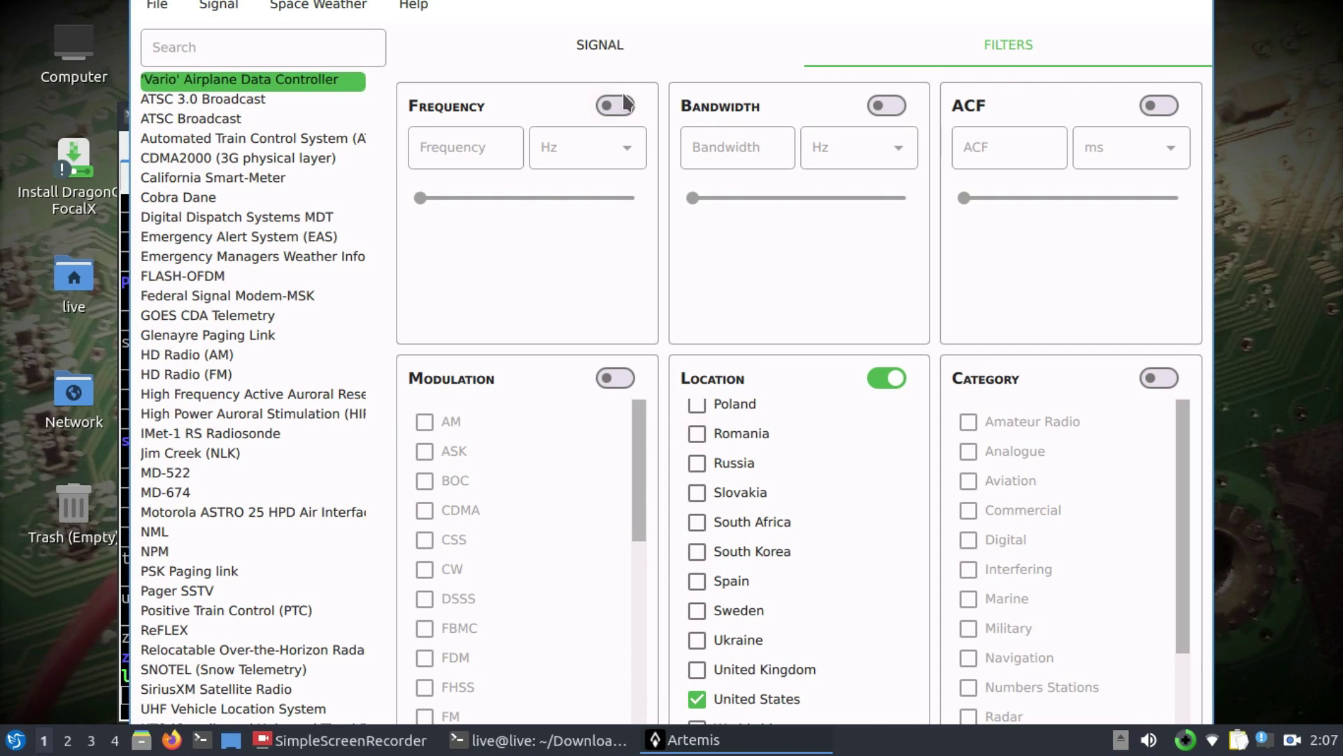
Step: View the details of the 'Vario' Airplane Data Controller signal and play its audio sample
left_click(624, 44)
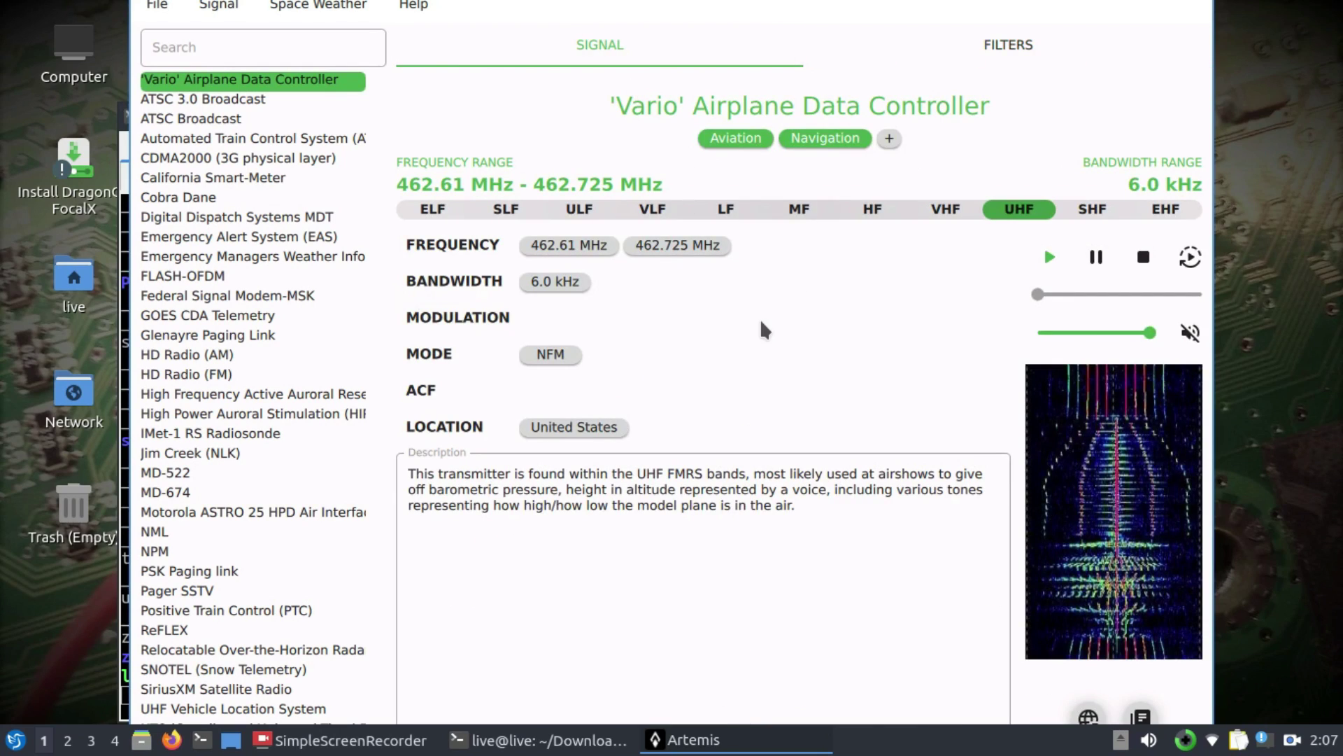
left_click(1049, 259)
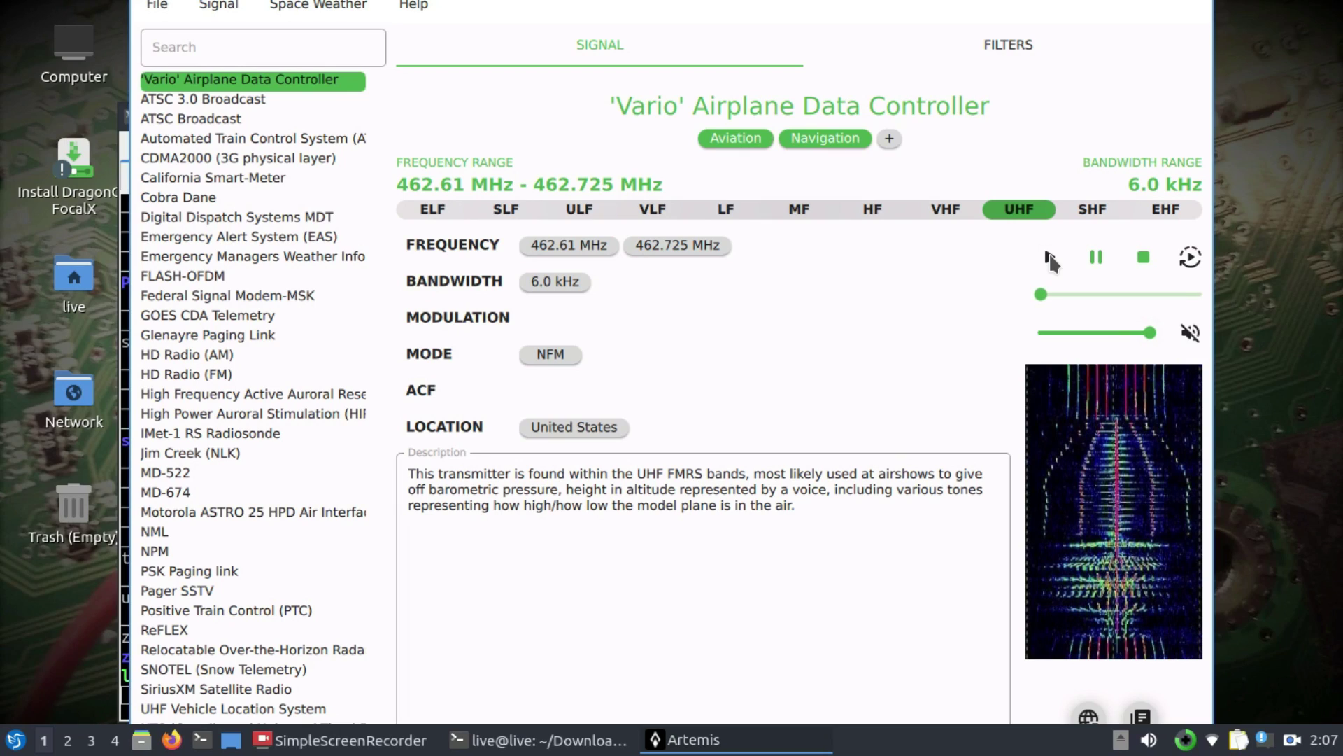